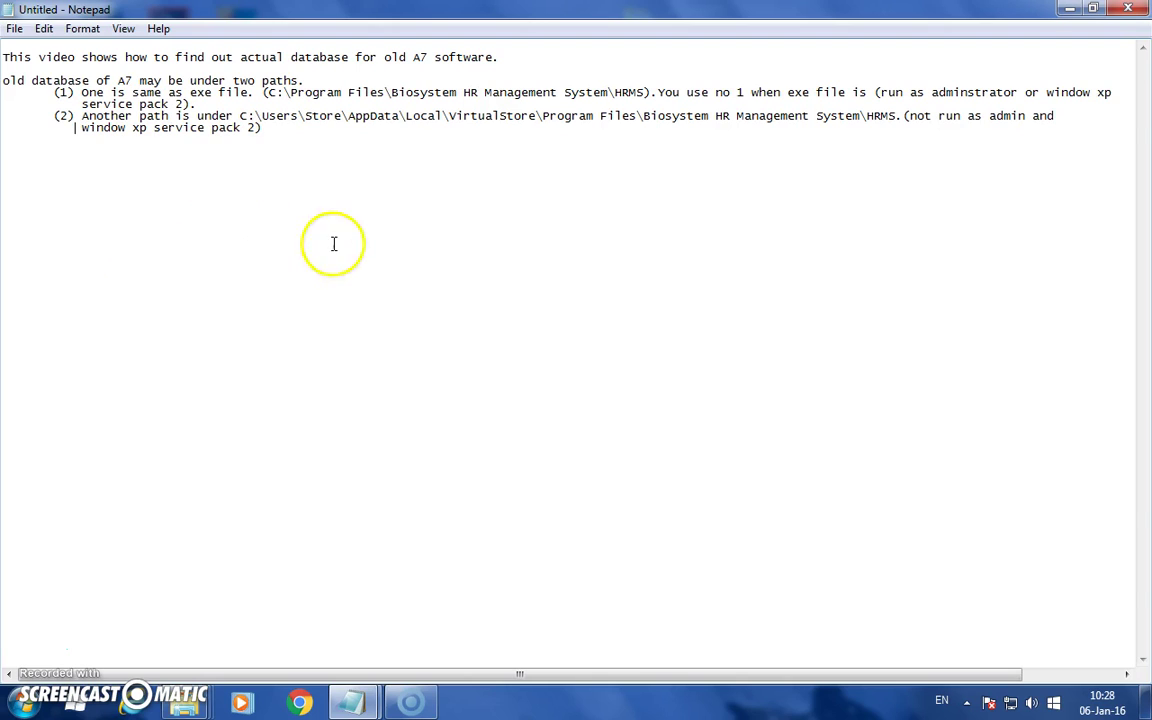
Step: Minimize the Notepad note listing the two possible A7 database paths
{"action": "left_click", "coordinate": [1068, 9]}
Step: Browse to C:\Program Files\Biosystem HR Management System\HRMS and select the HMS application
{"action": "left_click", "coordinate": [22, 703]}
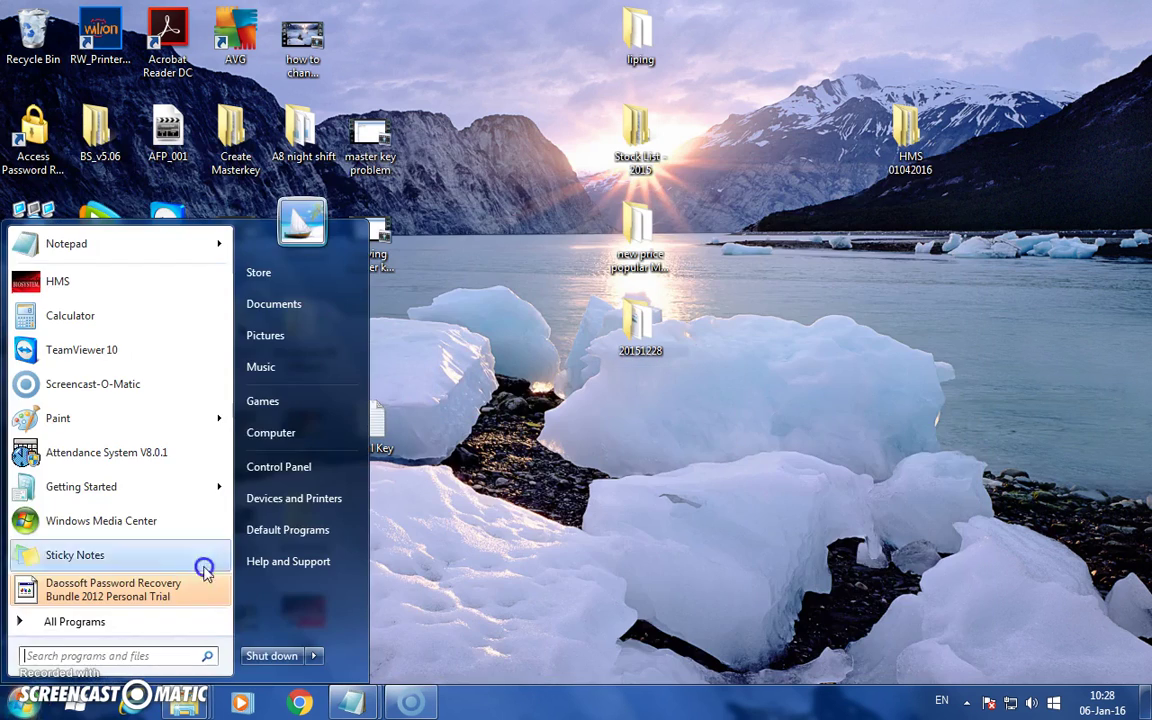
{"action": "left_click", "coordinate": [276, 432]}
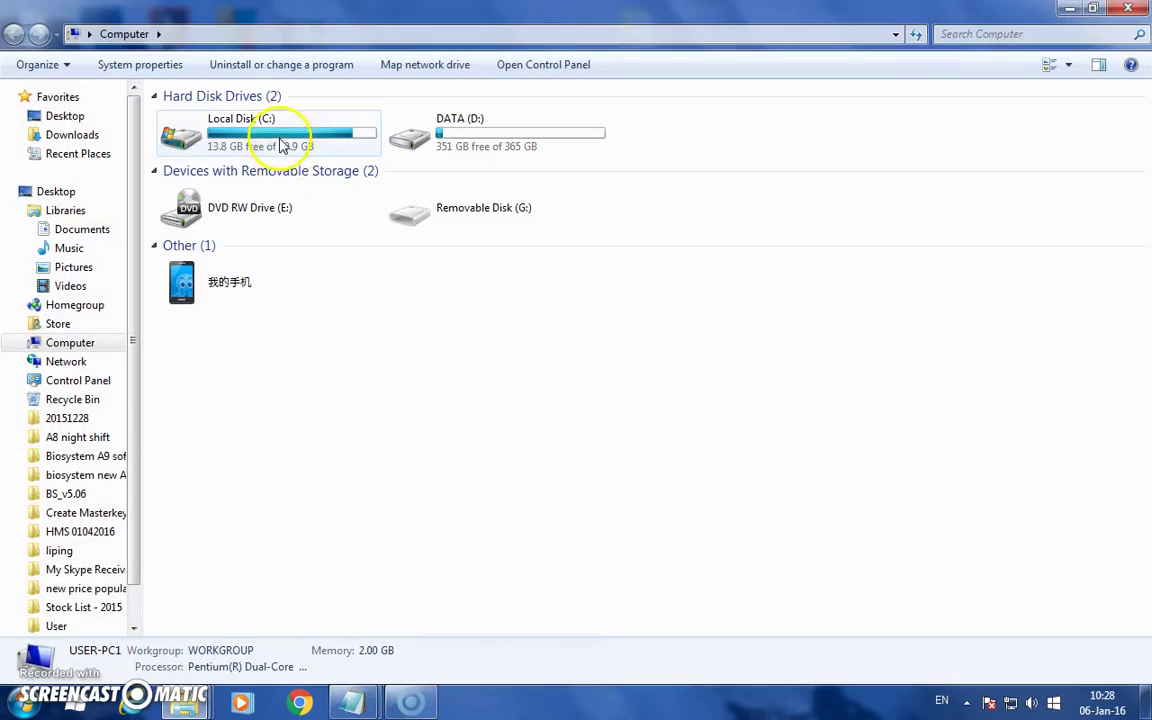
{"action": "double_click", "coordinate": [283, 146]}
{"action": "scroll", "coordinate": [280, 448], "scroll_direction": "down", "scroll_amount": 2}
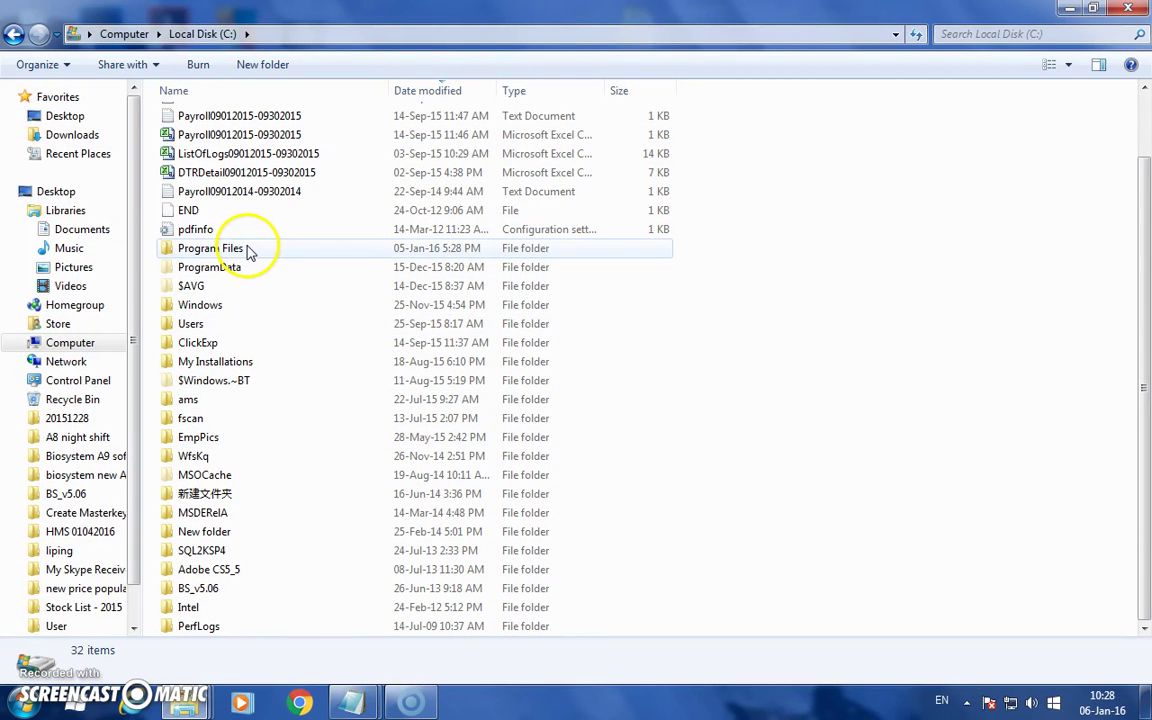
{"action": "double_click", "coordinate": [250, 256]}
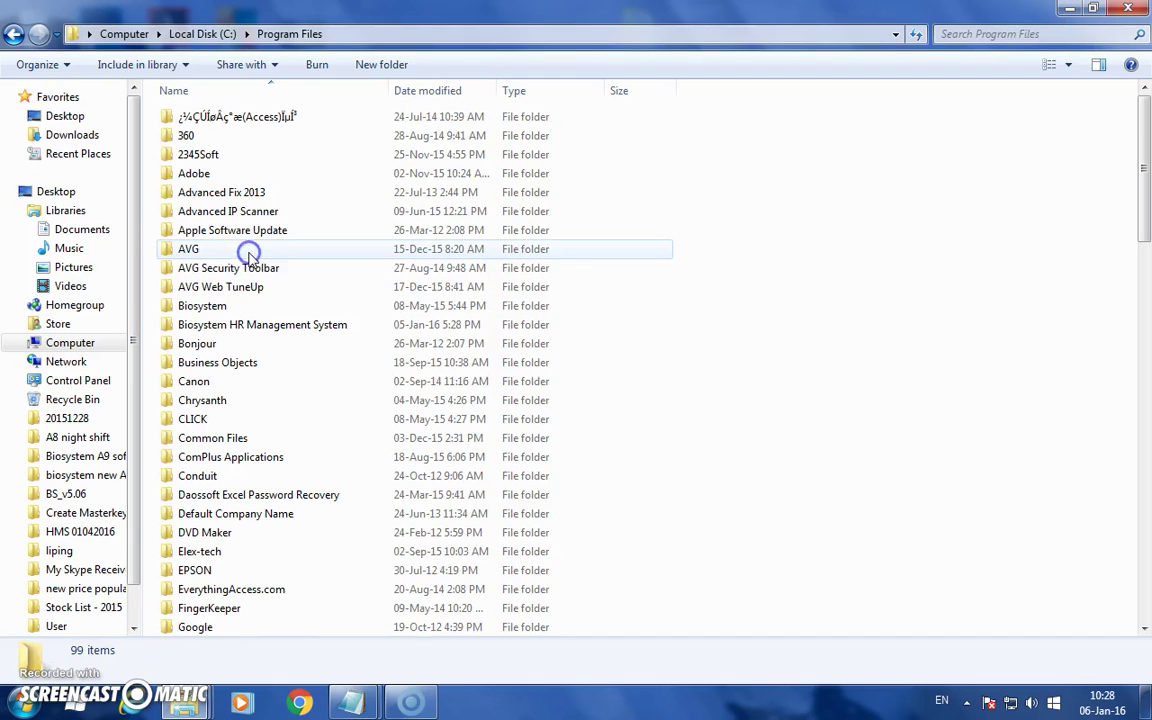
{"action": "double_click", "coordinate": [250, 336]}
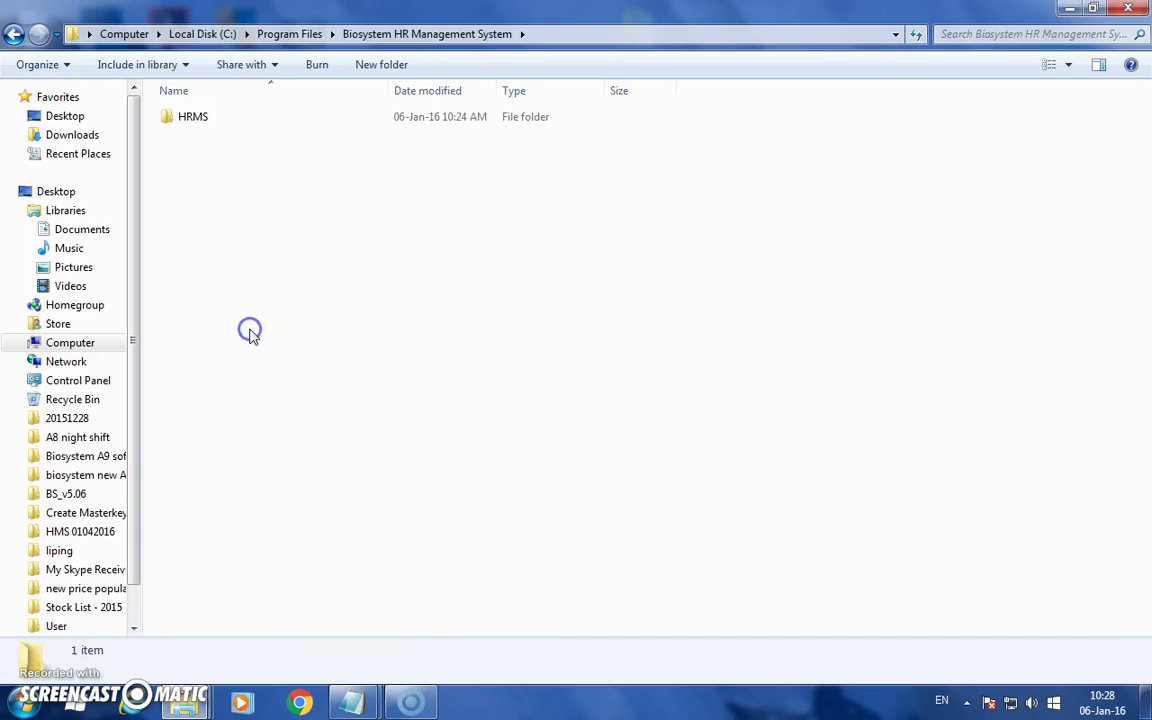
{"action": "double_click", "coordinate": [224, 121]}
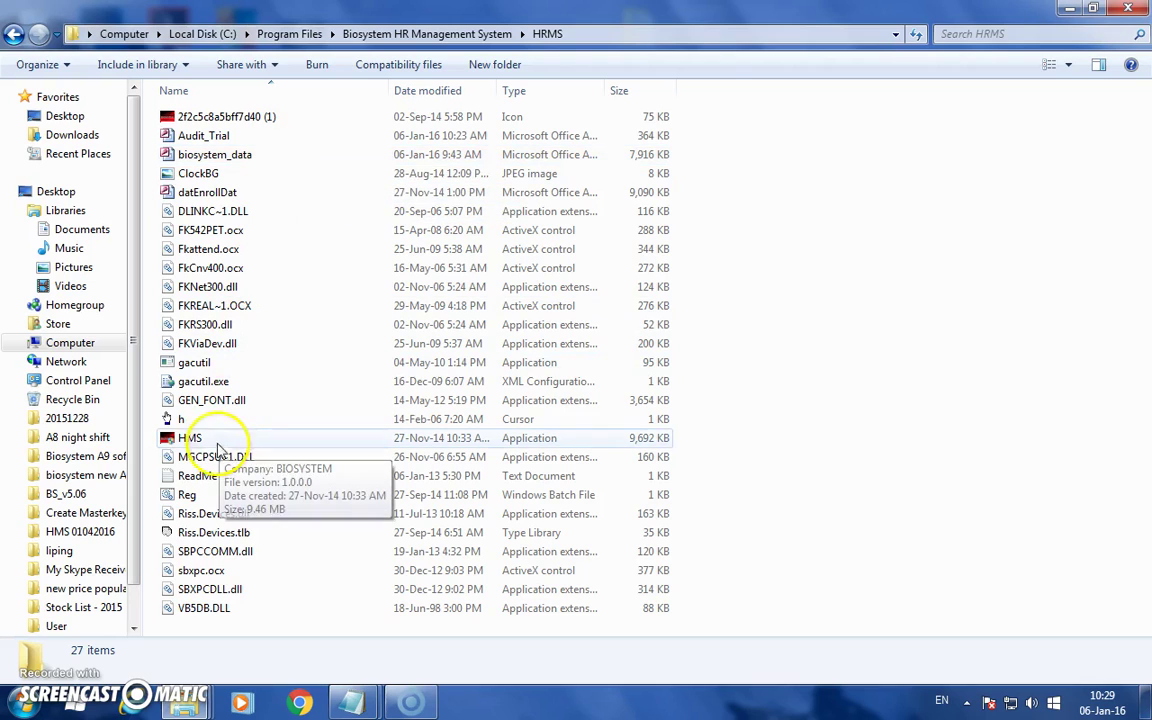
{"action": "left_click", "coordinate": [186, 446]}
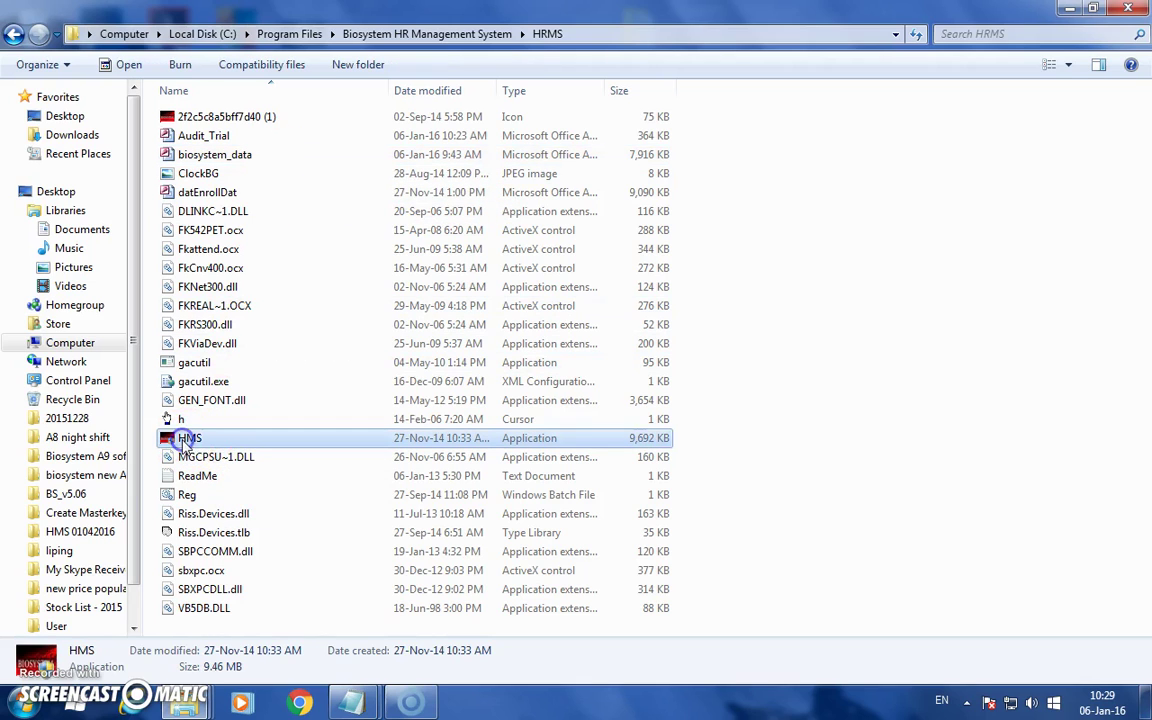
Step: Set HMS's compatibility mode to Windows XP (Service Pack 2) and apply it
{"action": "right_click", "coordinate": [274, 443]}
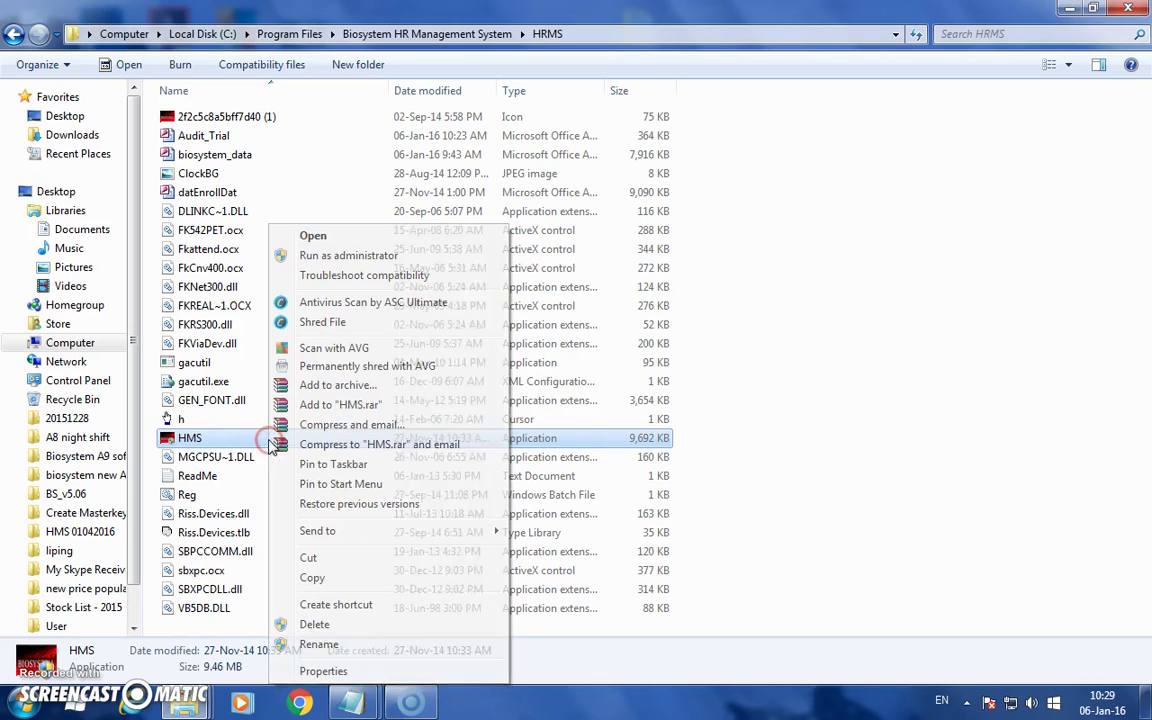
{"action": "left_click", "coordinate": [312, 673]}
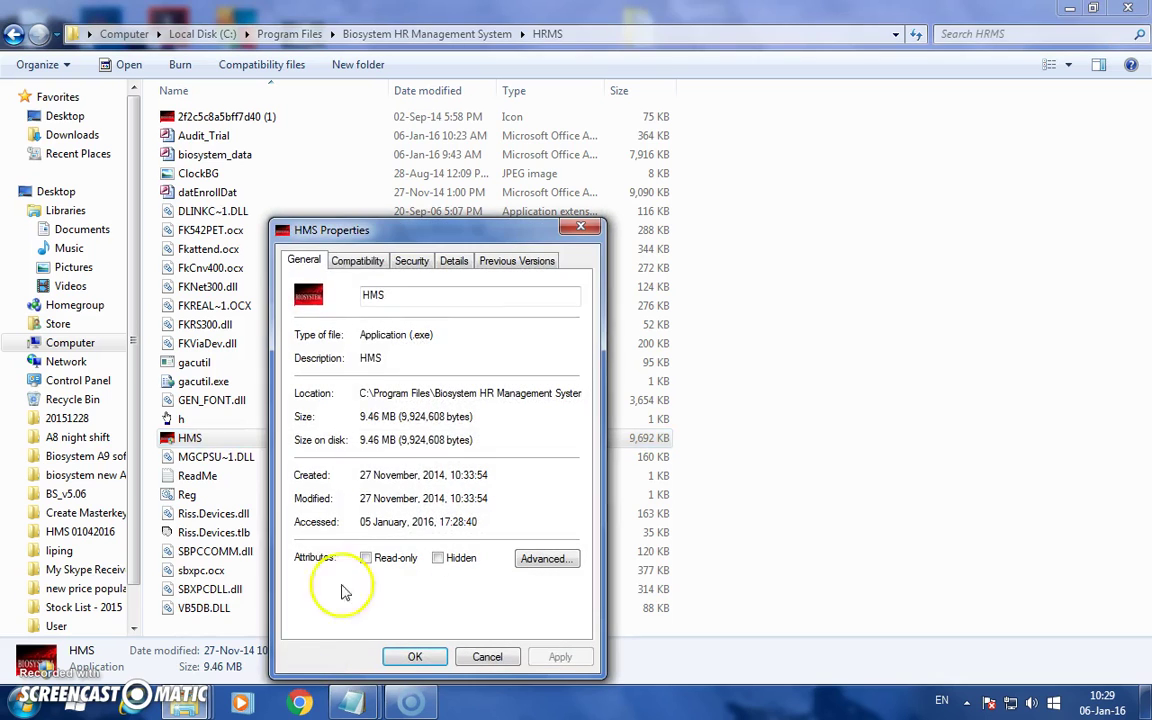
{"action": "left_click", "coordinate": [359, 262]}
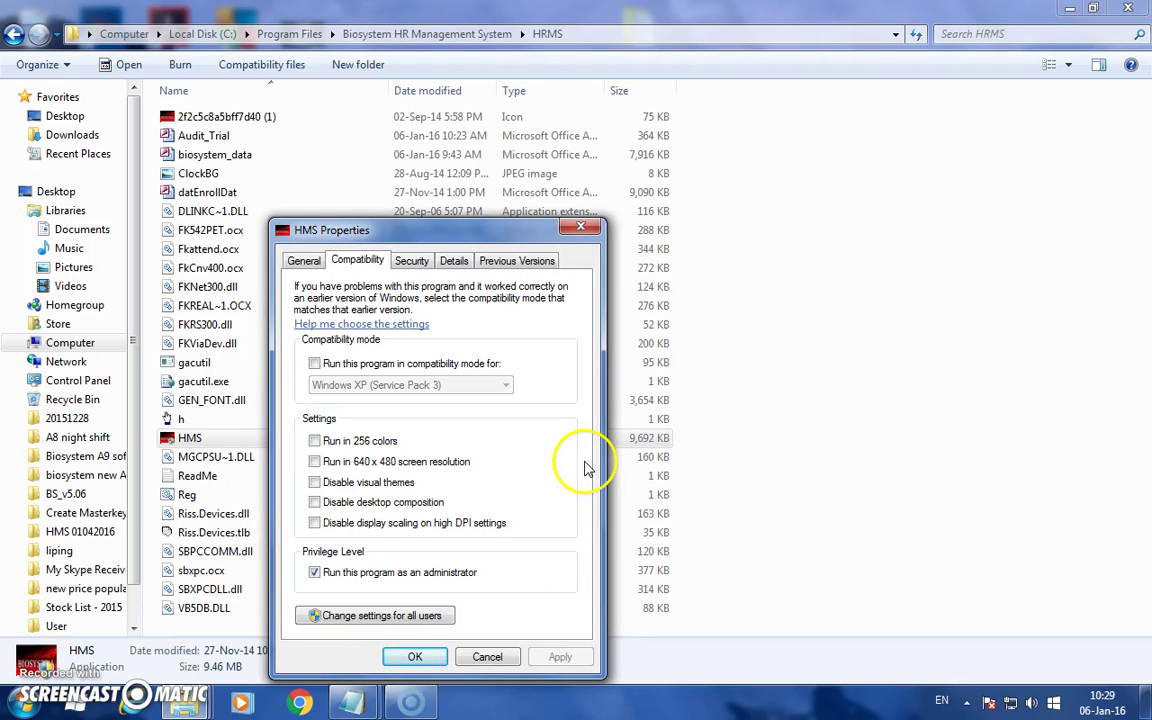
{"action": "left_click", "coordinate": [315, 364]}
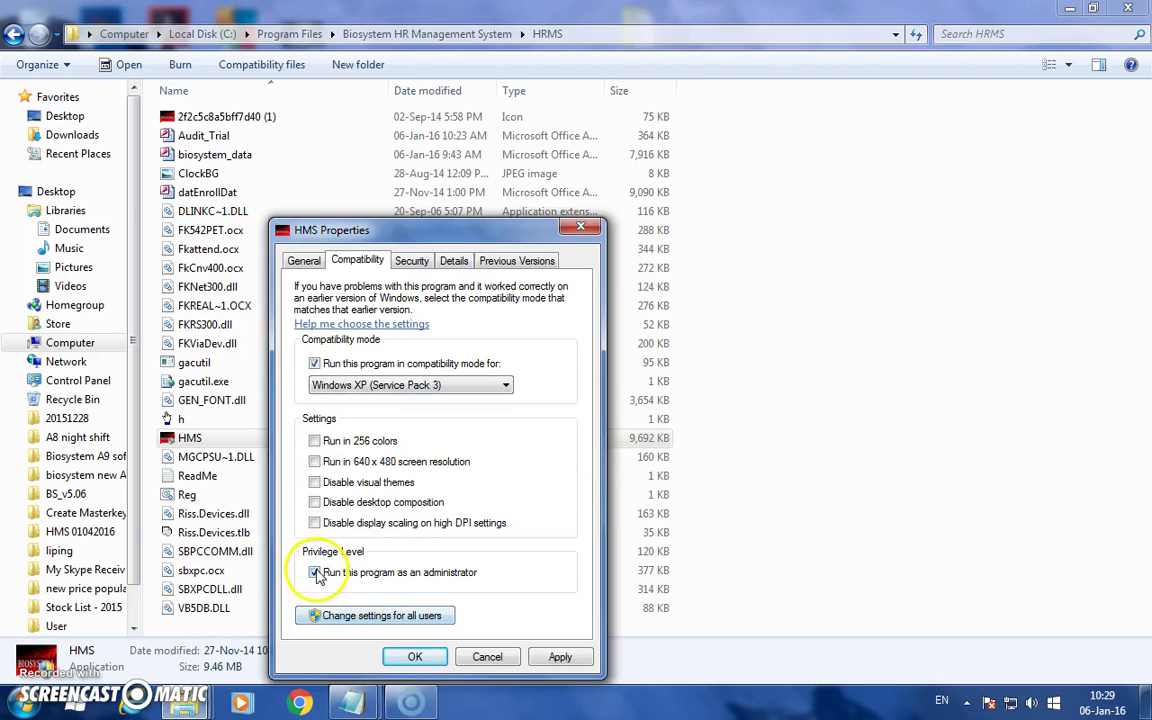
{"action": "left_click", "coordinate": [508, 388]}
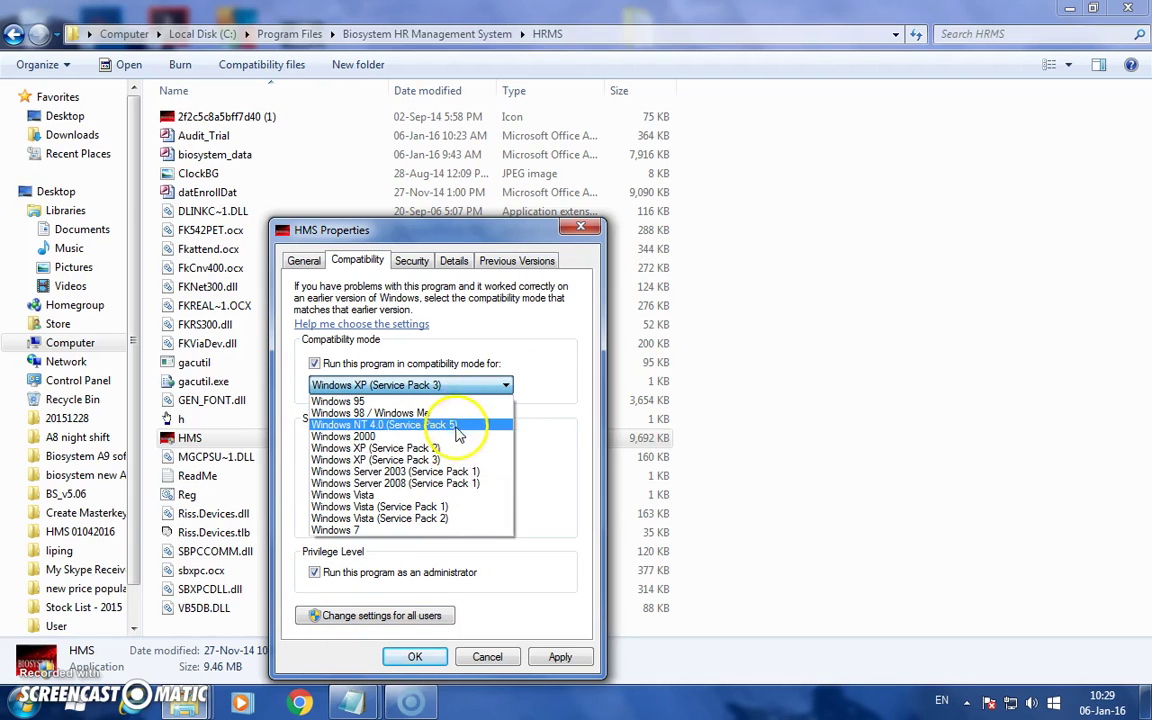
{"action": "left_click", "coordinate": [441, 453]}
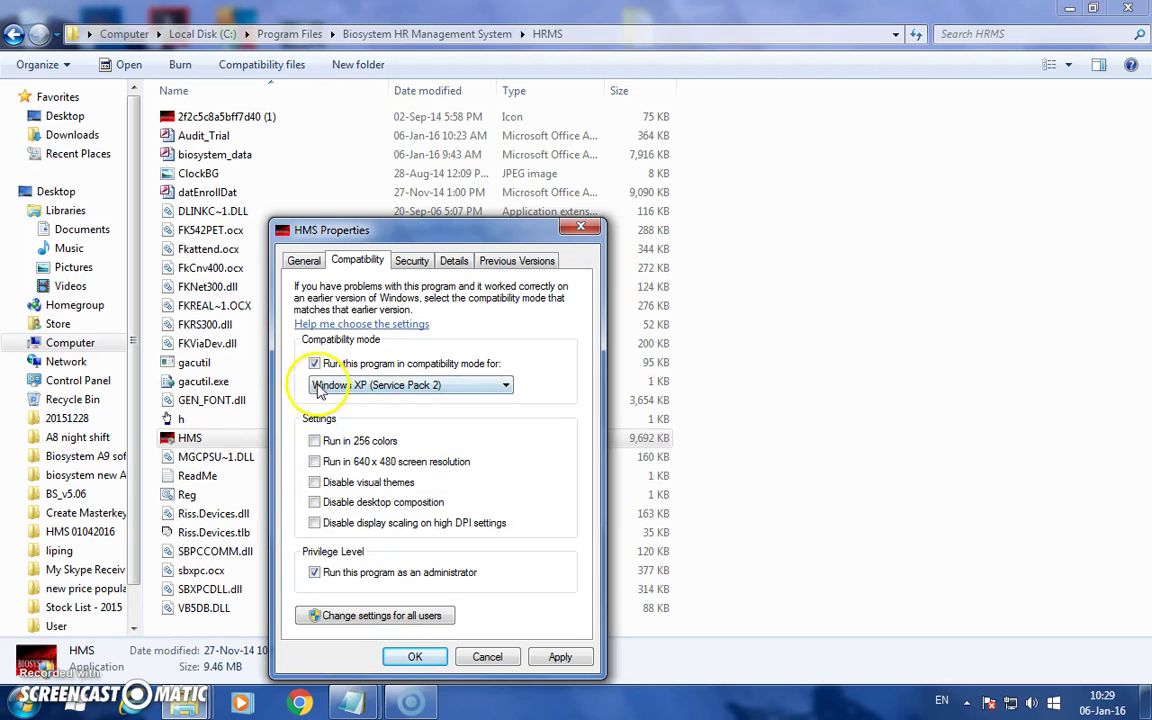
{"action": "left_click", "coordinate": [556, 657]}
{"action": "left_click", "coordinate": [414, 659]}
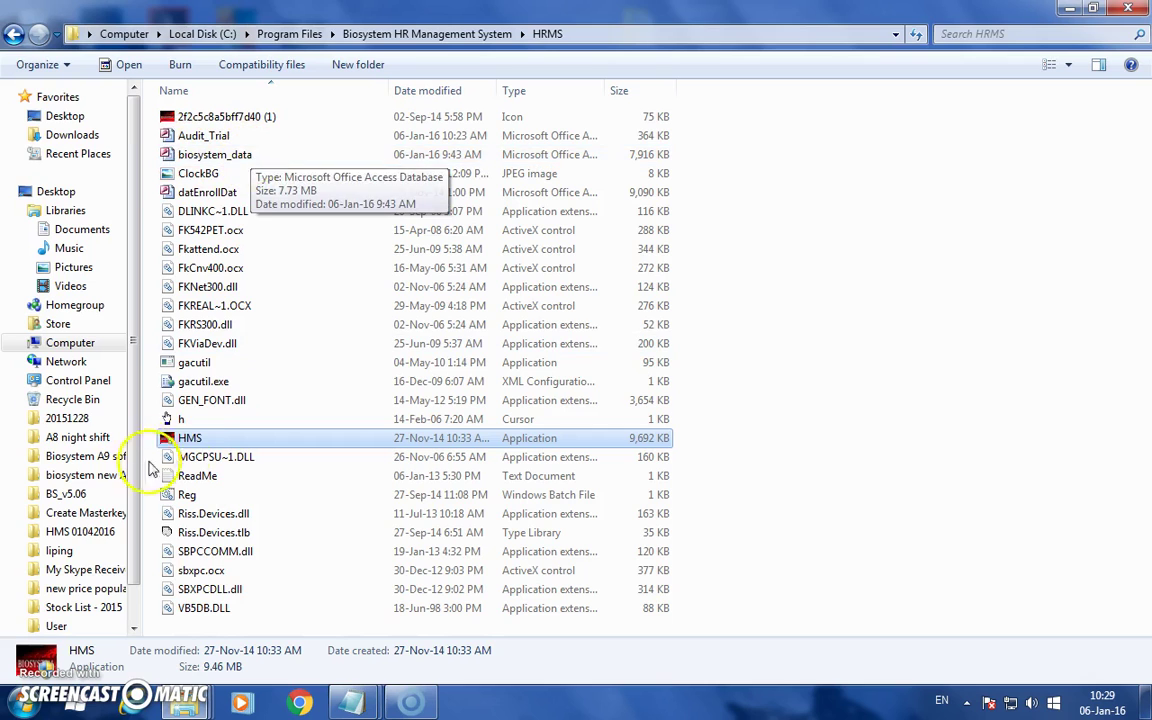
{"action": "left_click", "coordinate": [192, 443]}
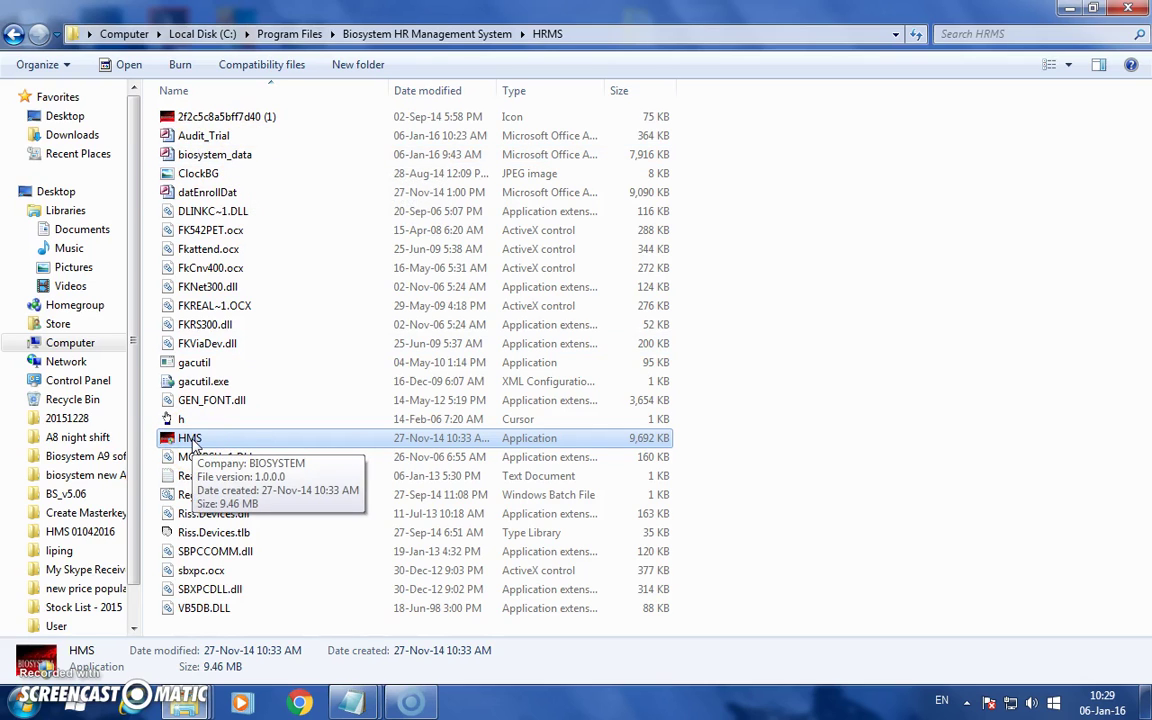
{"action": "double_click", "coordinate": [193, 443]}
{"action": "right_click", "coordinate": [192, 443]}
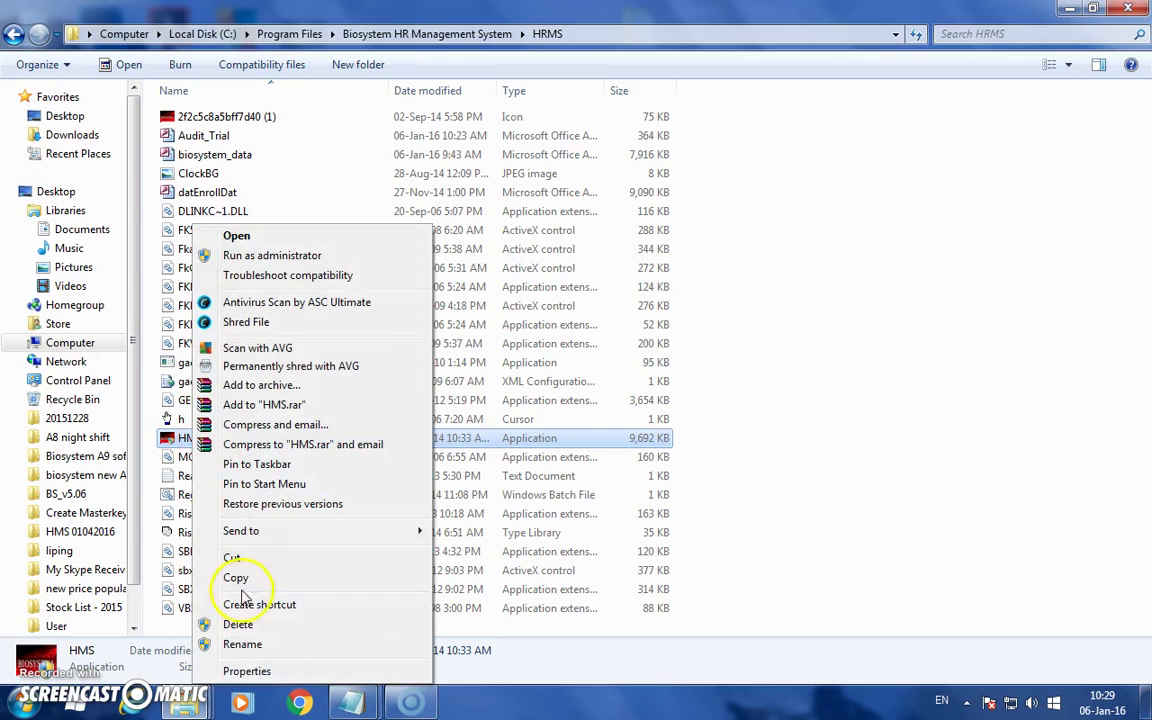
{"action": "left_click", "coordinate": [250, 667]}
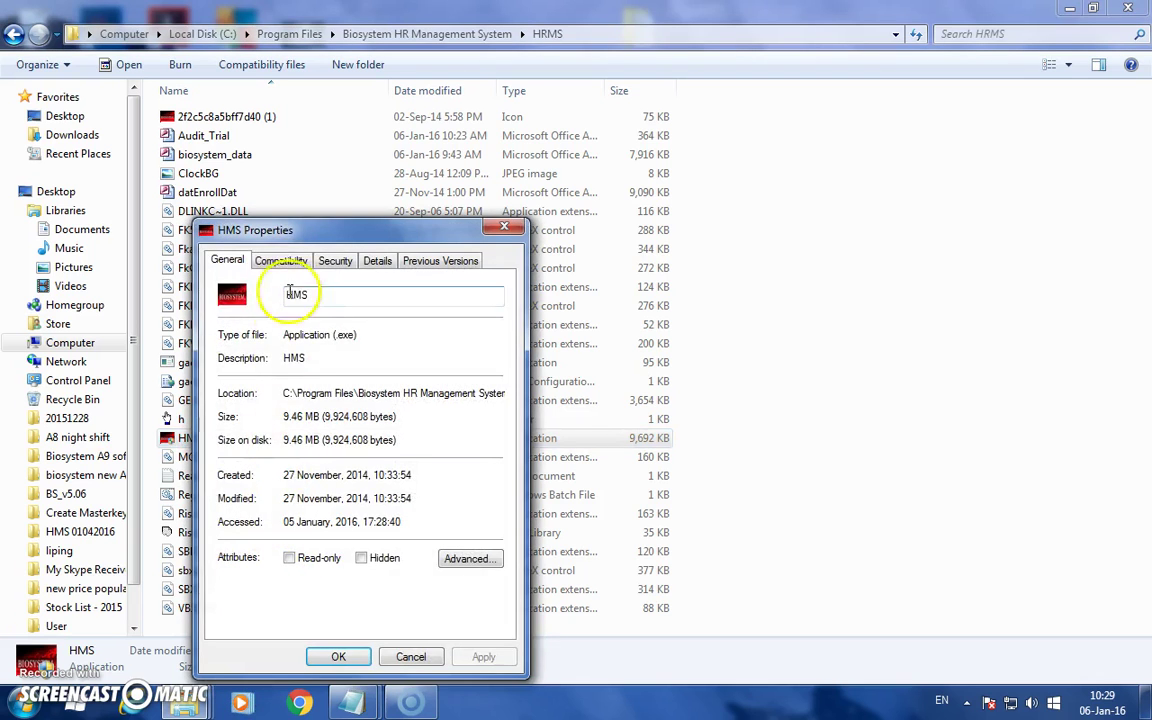
{"action": "left_click", "coordinate": [280, 261]}
{"action": "left_click", "coordinate": [238, 365]}
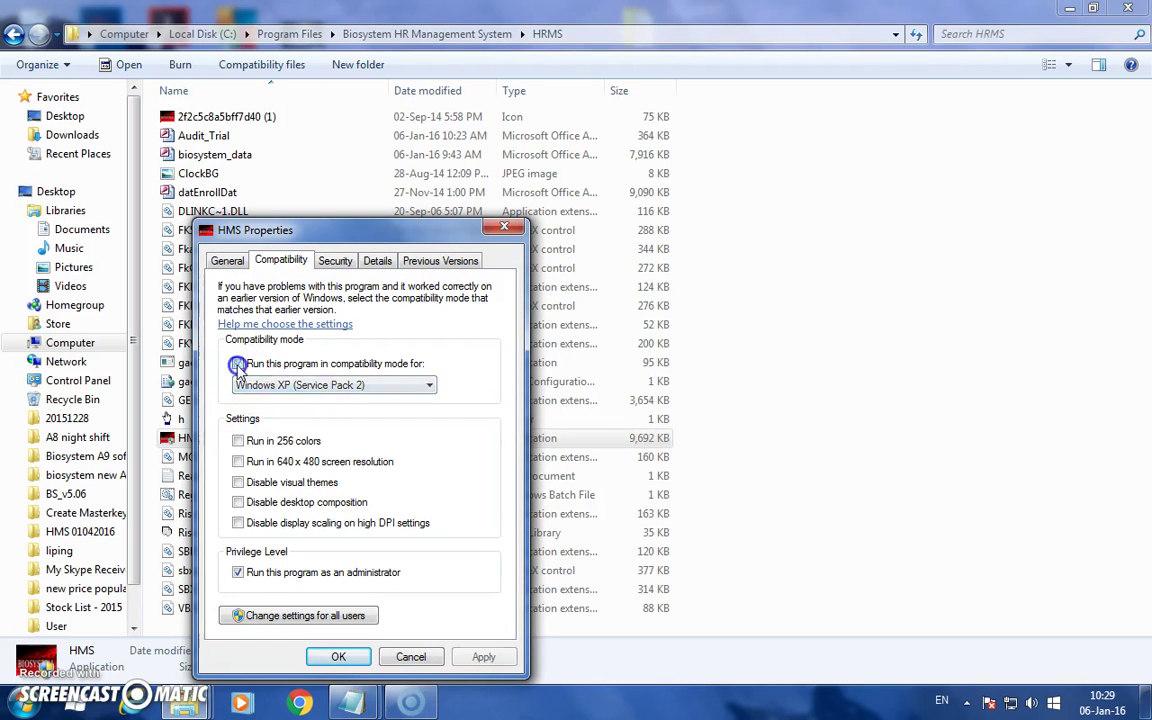
{"action": "left_click", "coordinate": [478, 657]}
{"action": "left_click", "coordinate": [340, 657]}
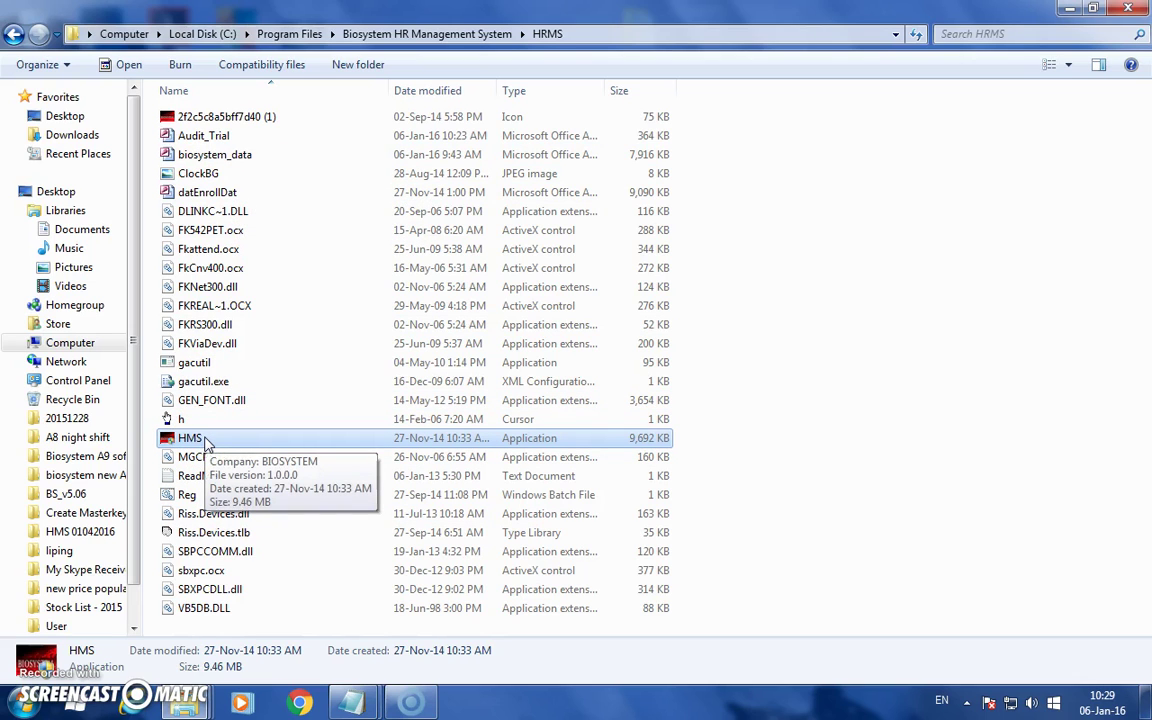
{"action": "right_click", "coordinate": [189, 438]}
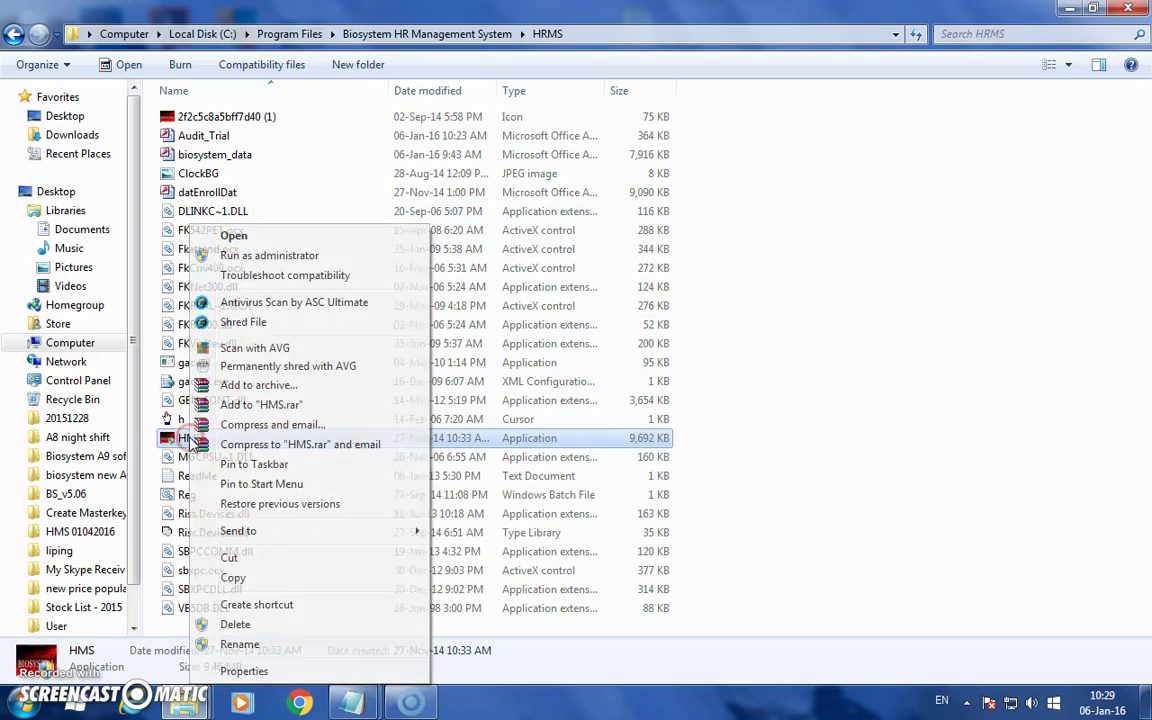
{"action": "left_click", "coordinate": [240, 671]}
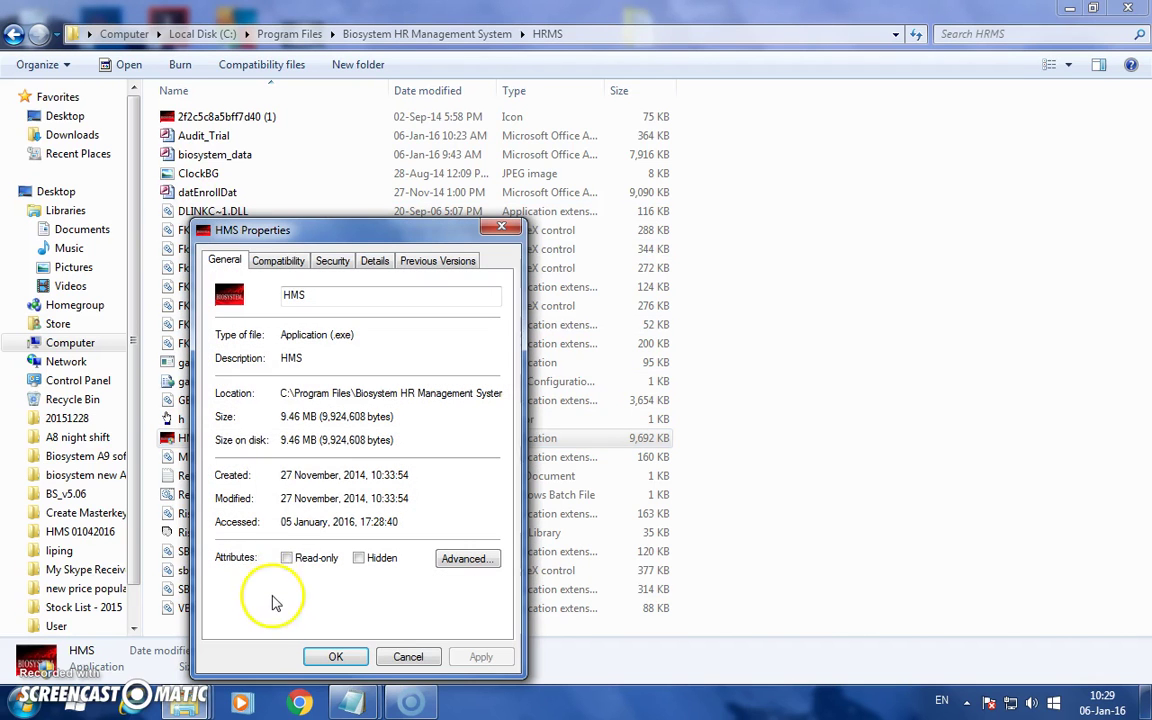
{"action": "left_click", "coordinate": [501, 226]}
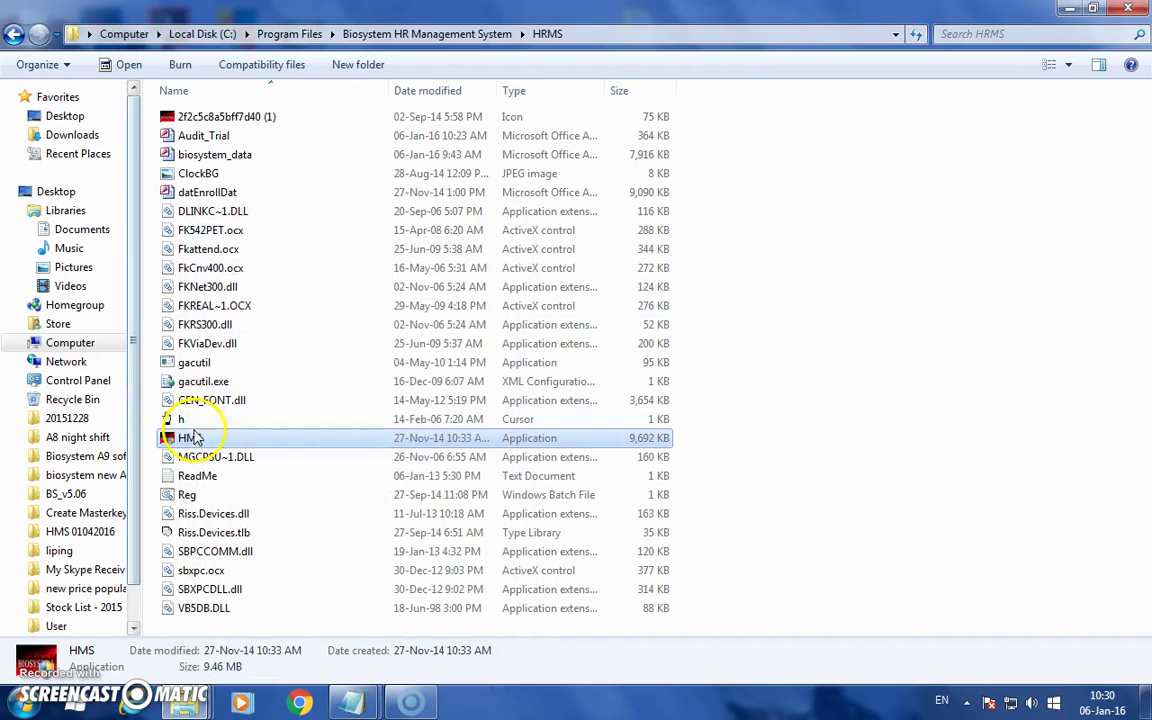
{"action": "right_click", "coordinate": [191, 432]}
{"action": "left_click", "coordinate": [275, 677]}
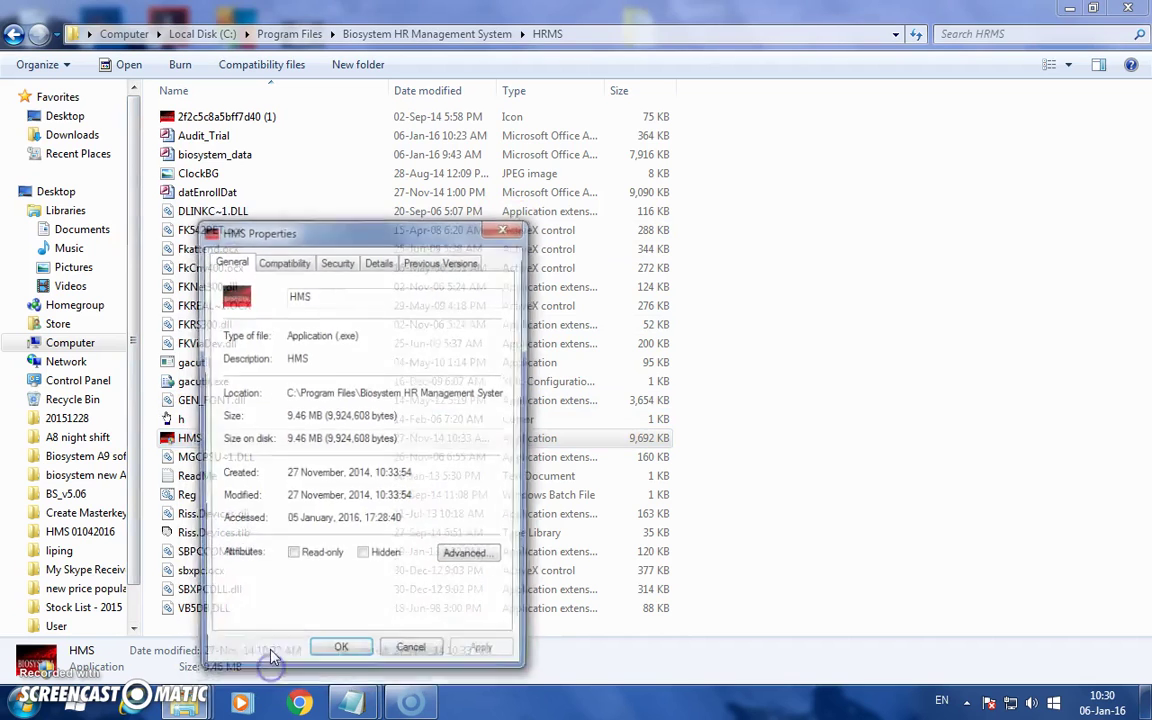
{"action": "left_click", "coordinate": [285, 294]}
{"action": "left_click", "coordinate": [284, 262]}
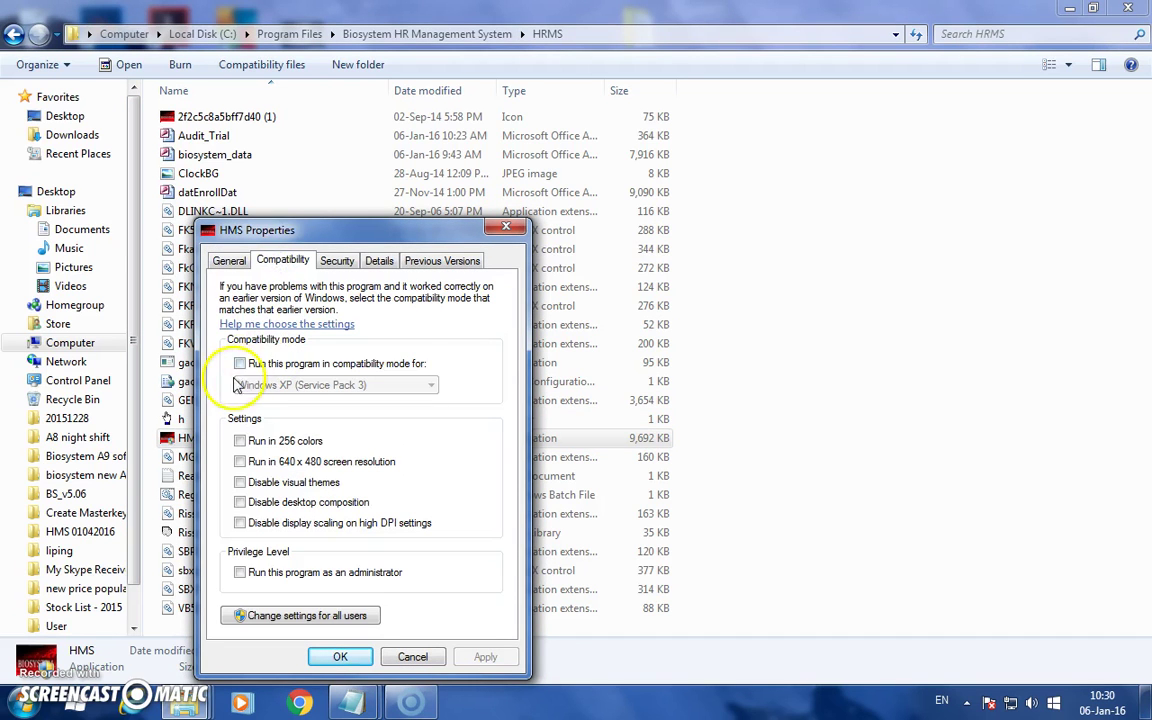
{"action": "left_click", "coordinate": [335, 656]}
Step: Launch HMS, log in, view the nine-employee profile list, then exit the program
{"action": "double_click", "coordinate": [185, 437]}
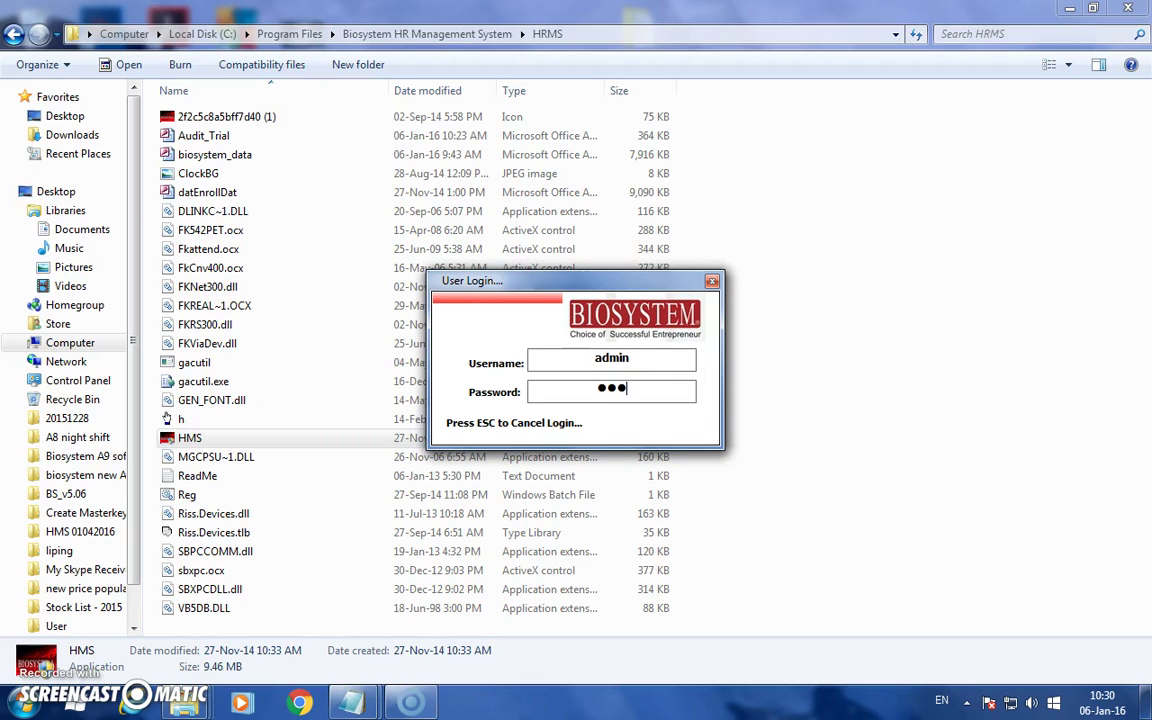
{"action": "key", "text": "Return"}
{"action": "left_click", "coordinate": [676, 403]}
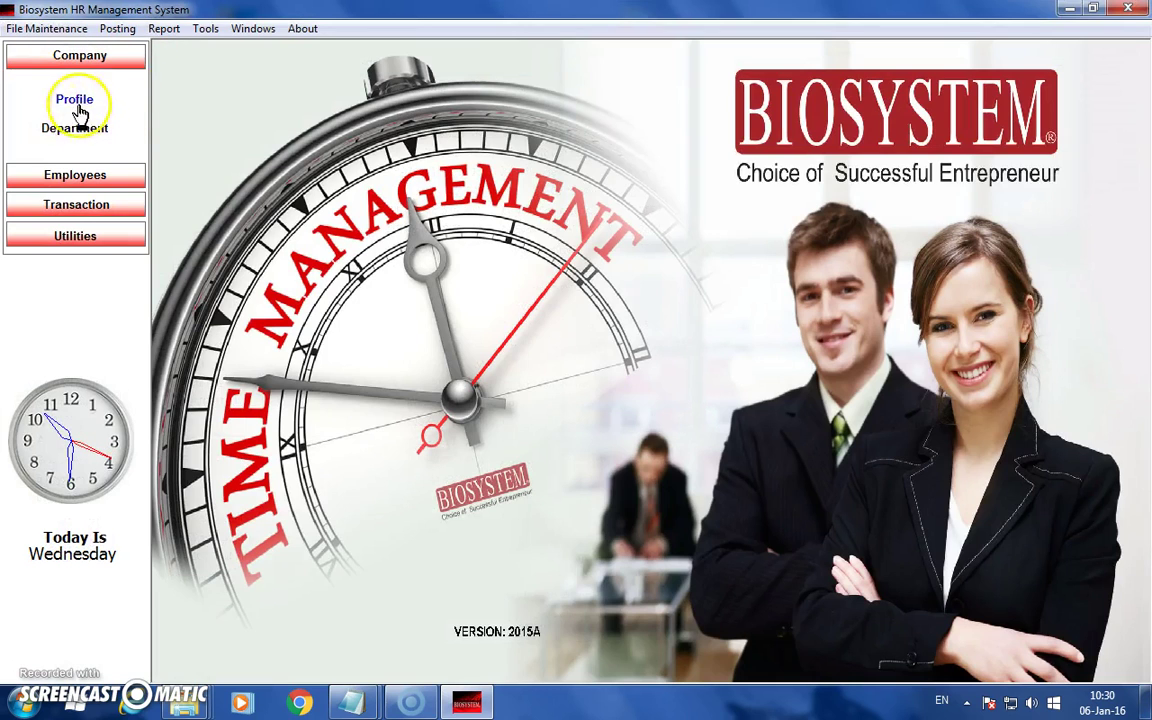
{"action": "left_click", "coordinate": [76, 177]}
{"action": "left_click", "coordinate": [74, 130]}
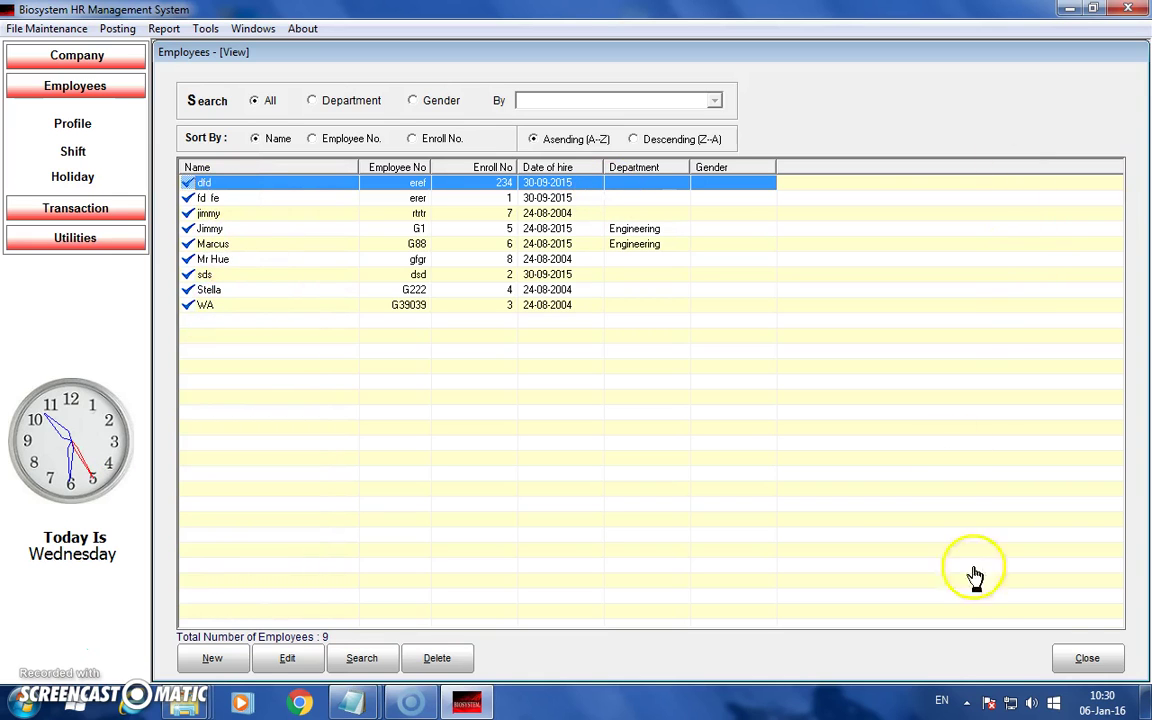
{"action": "left_click", "coordinate": [1100, 668]}
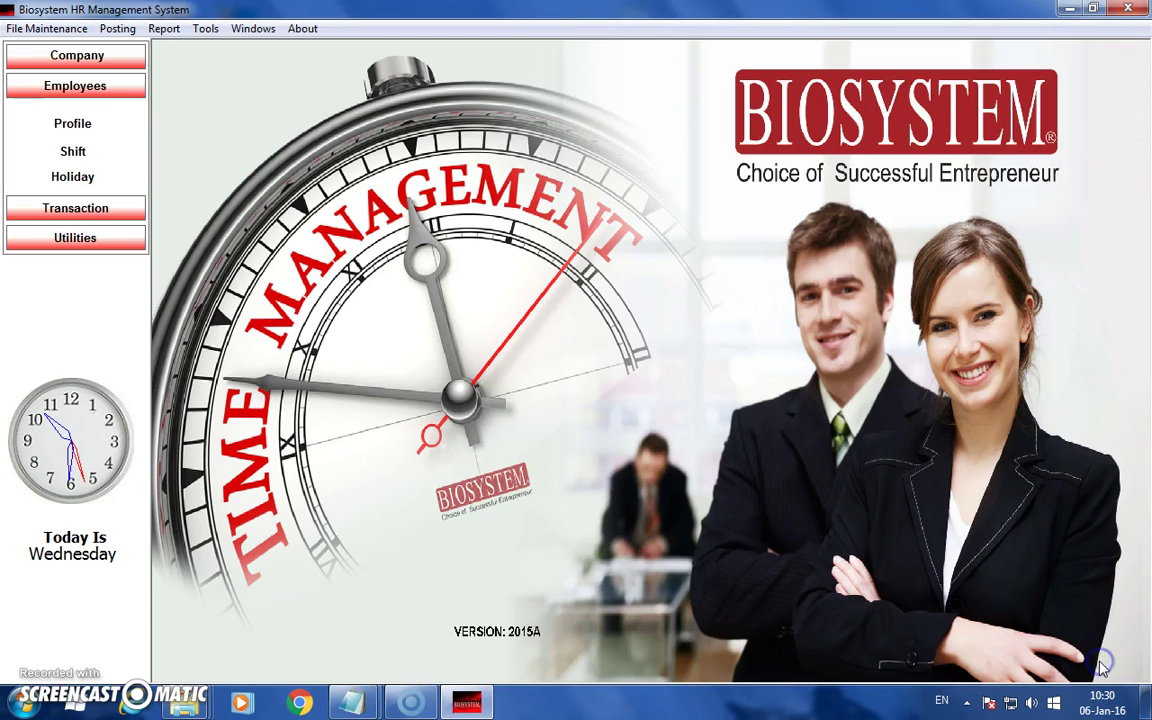
{"action": "left_click", "coordinate": [1127, 9]}
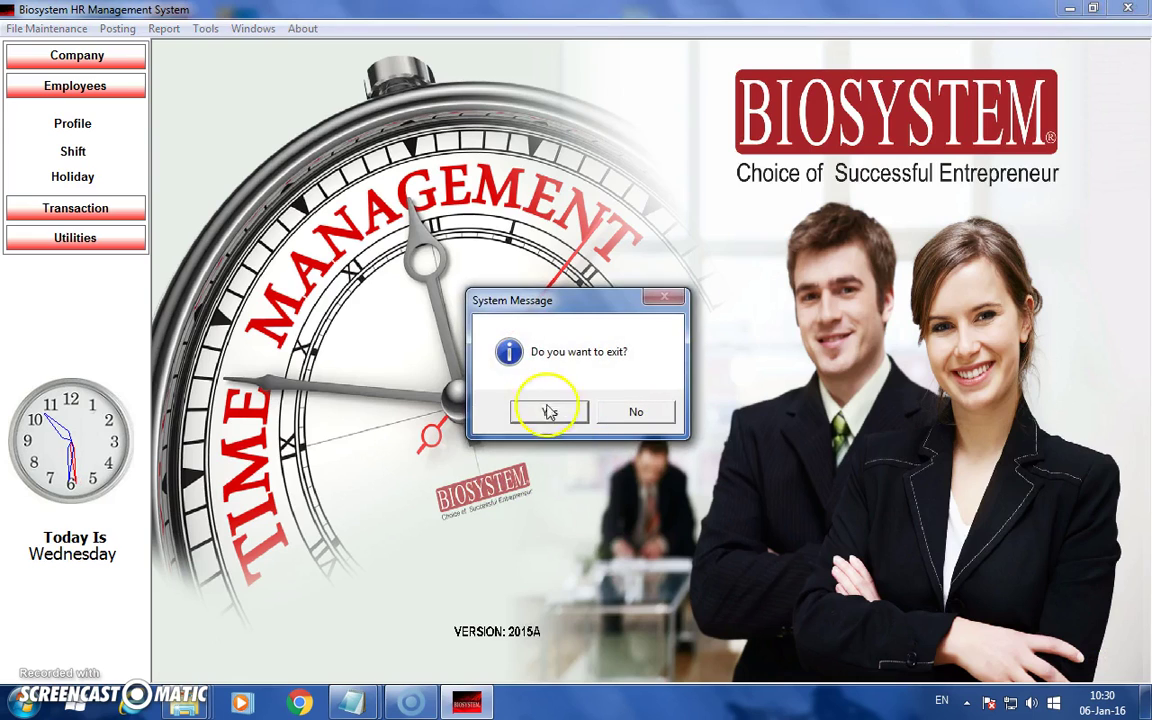
{"action": "left_click", "coordinate": [537, 410]}
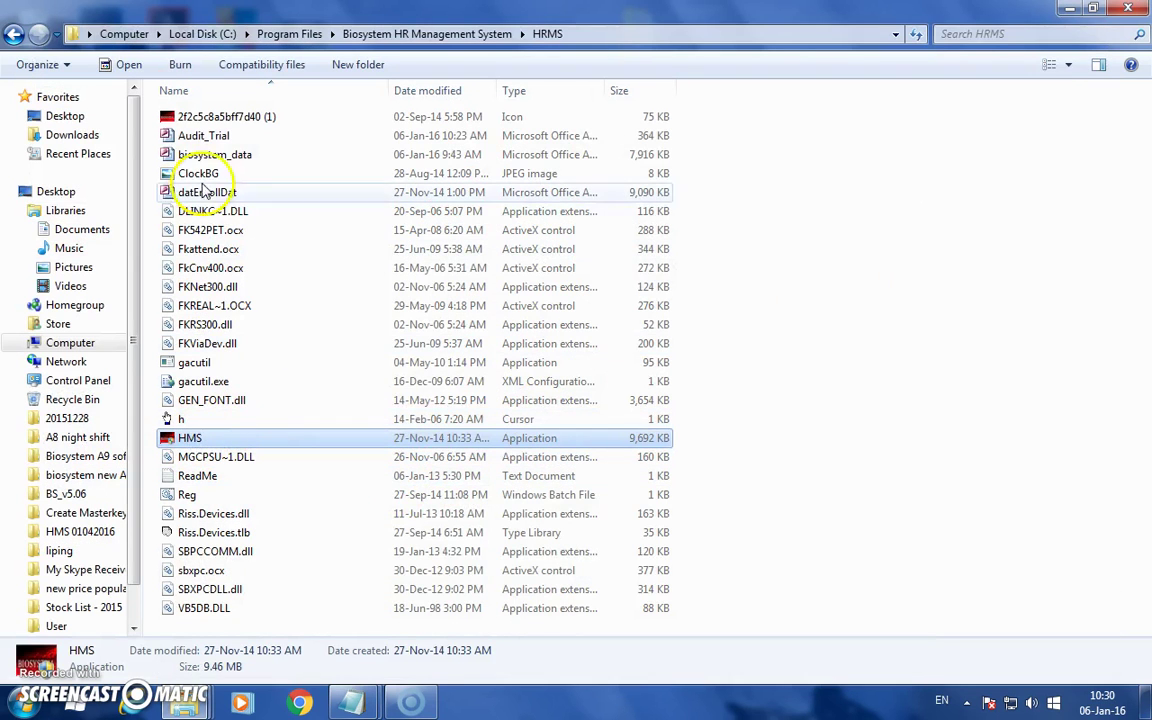
Step: Open biosystem_data with its database password, view the Employees table's 2 records, and close Access
{"action": "left_click", "coordinate": [220, 155]}
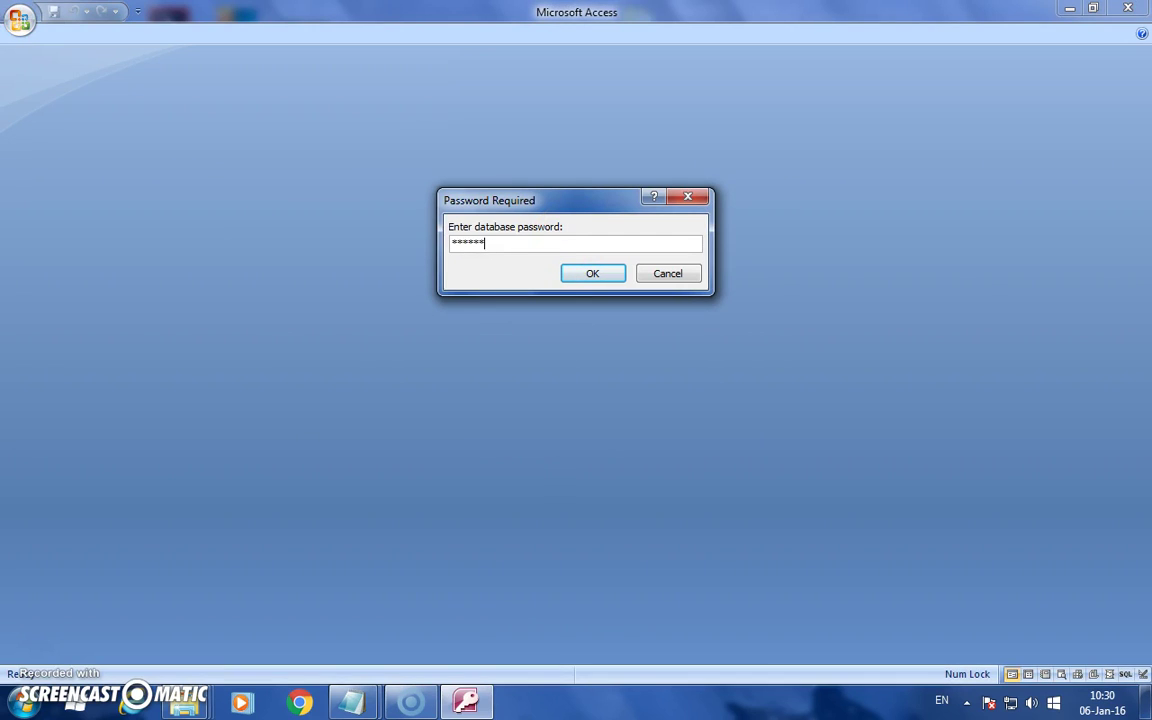
{"action": "key", "text": "Return"}
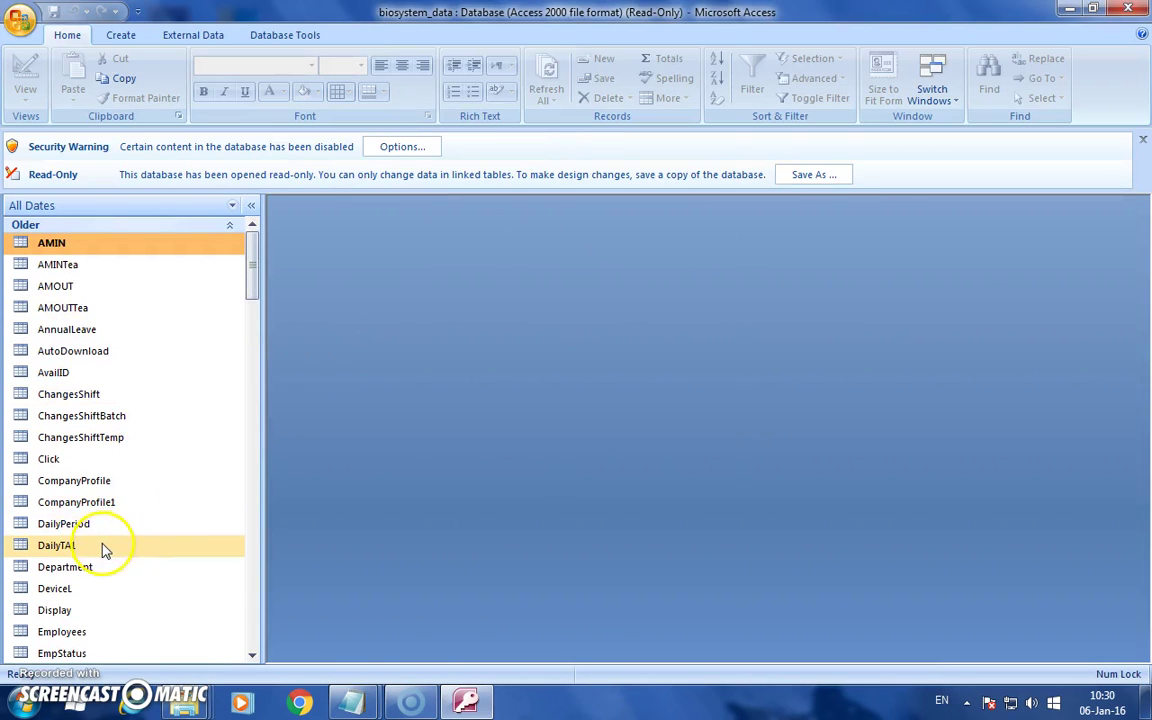
{"action": "scroll", "coordinate": [103, 545], "scroll_direction": "down", "scroll_amount": 1}
{"action": "double_click", "coordinate": [85, 590]}
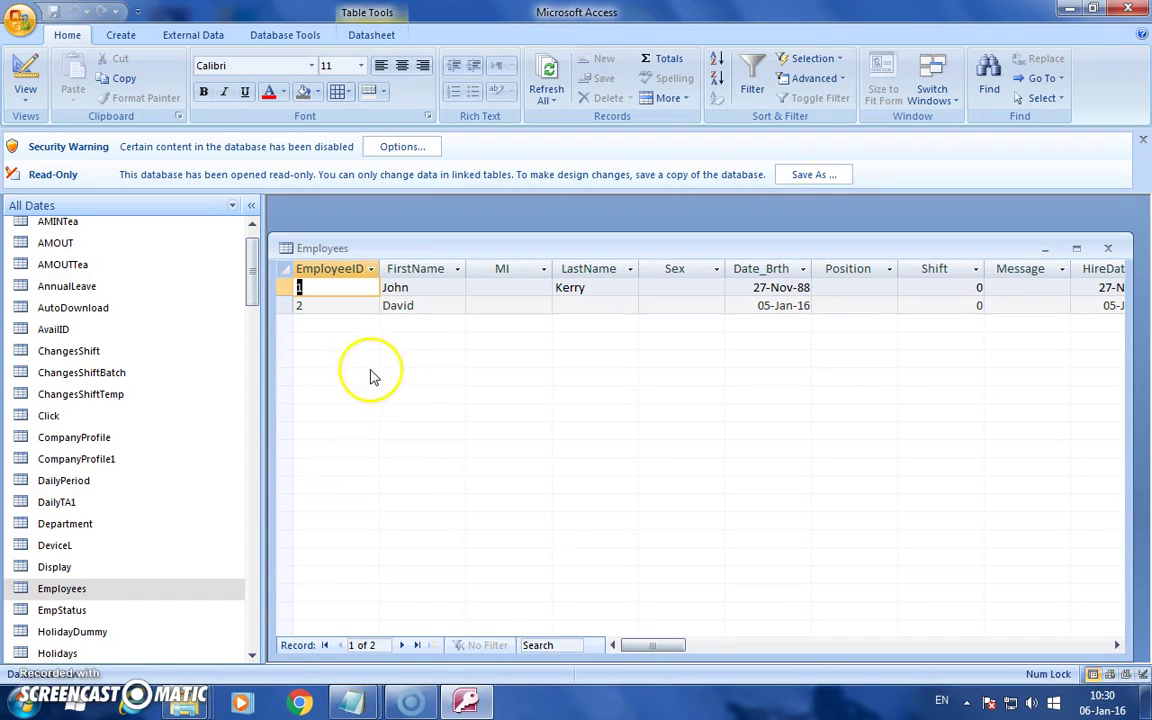
{"action": "left_click", "coordinate": [1128, 8]}
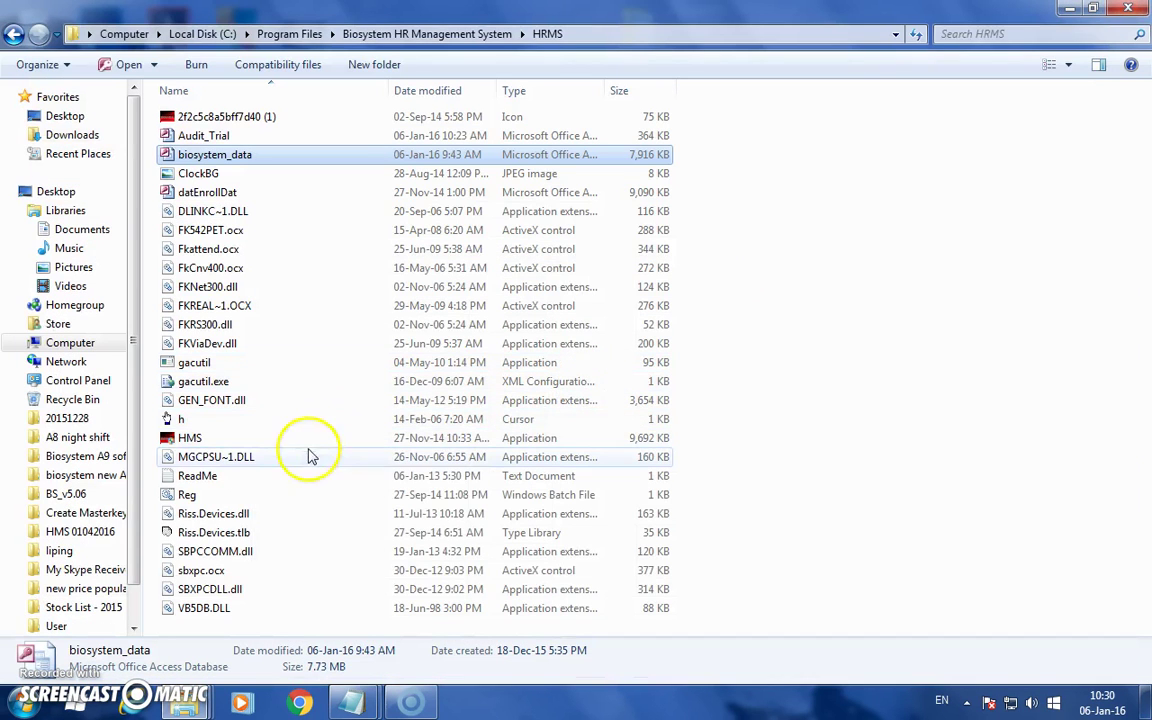
{"action": "left_click", "coordinate": [200, 440]}
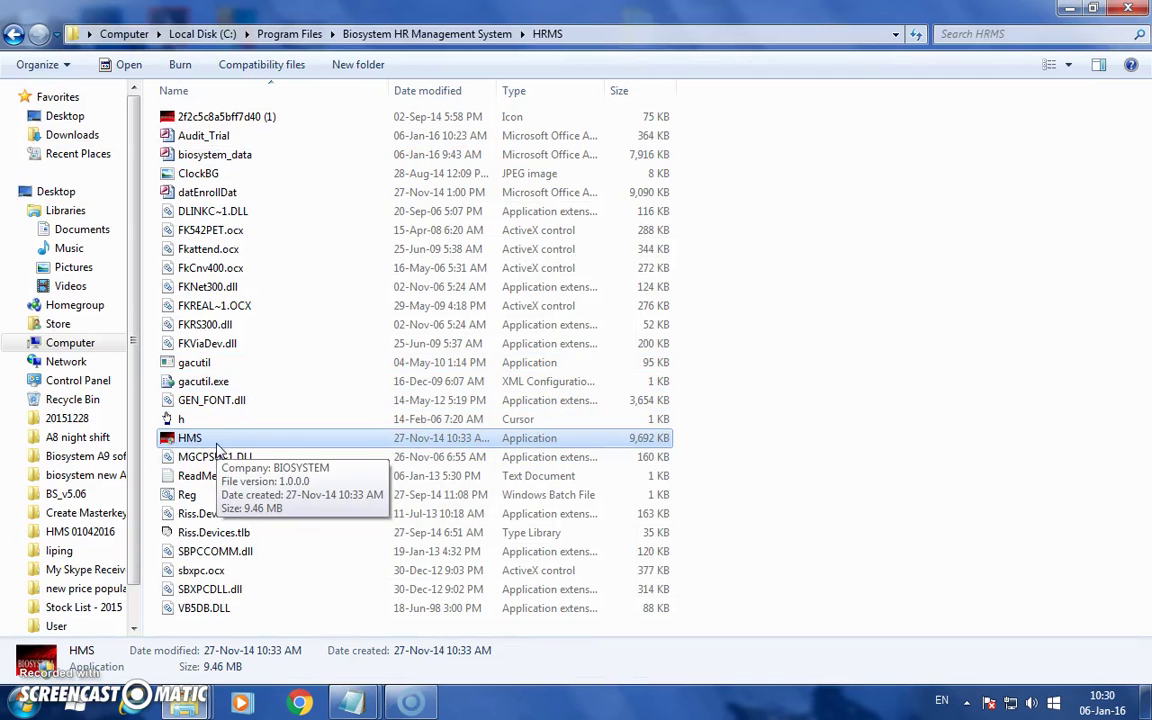
{"action": "right_click", "coordinate": [221, 443]}
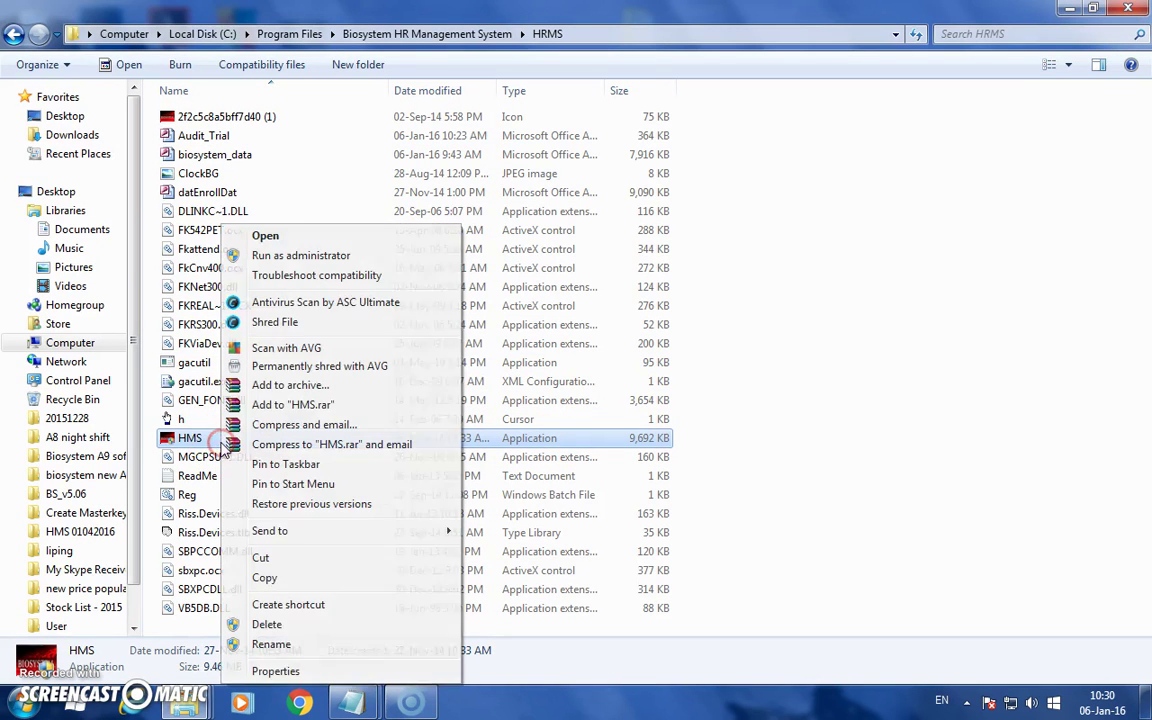
{"action": "left_click", "coordinate": [290, 667]}
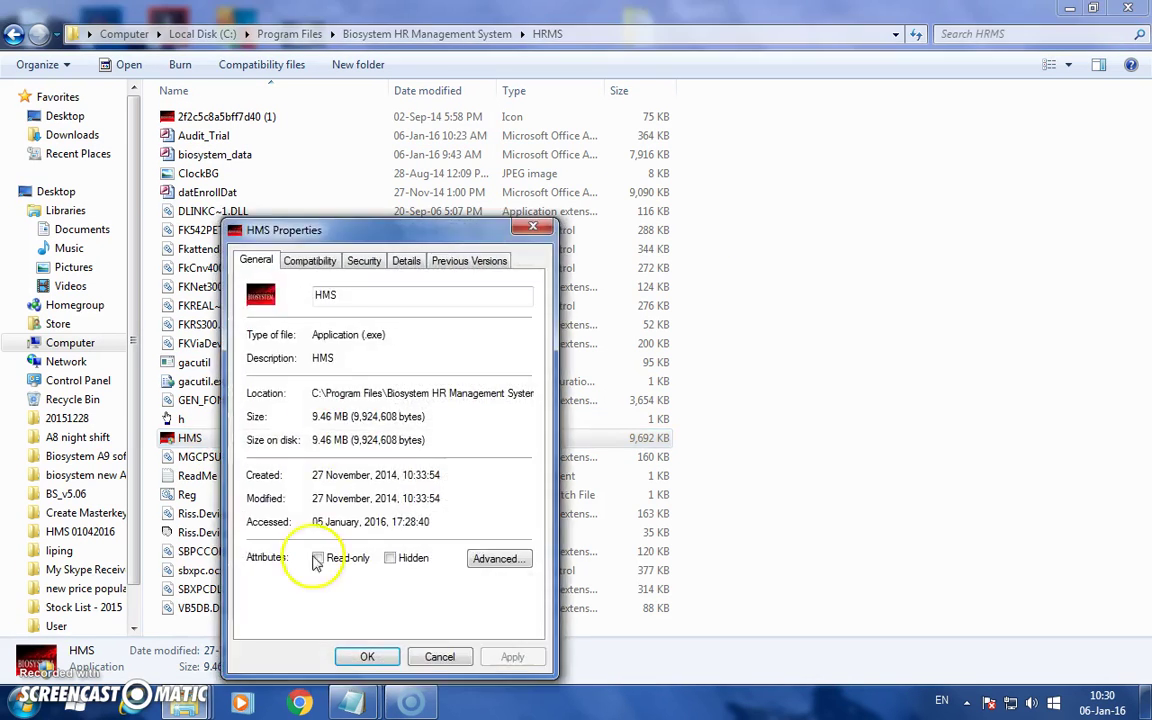
{"action": "left_click", "coordinate": [310, 261]}
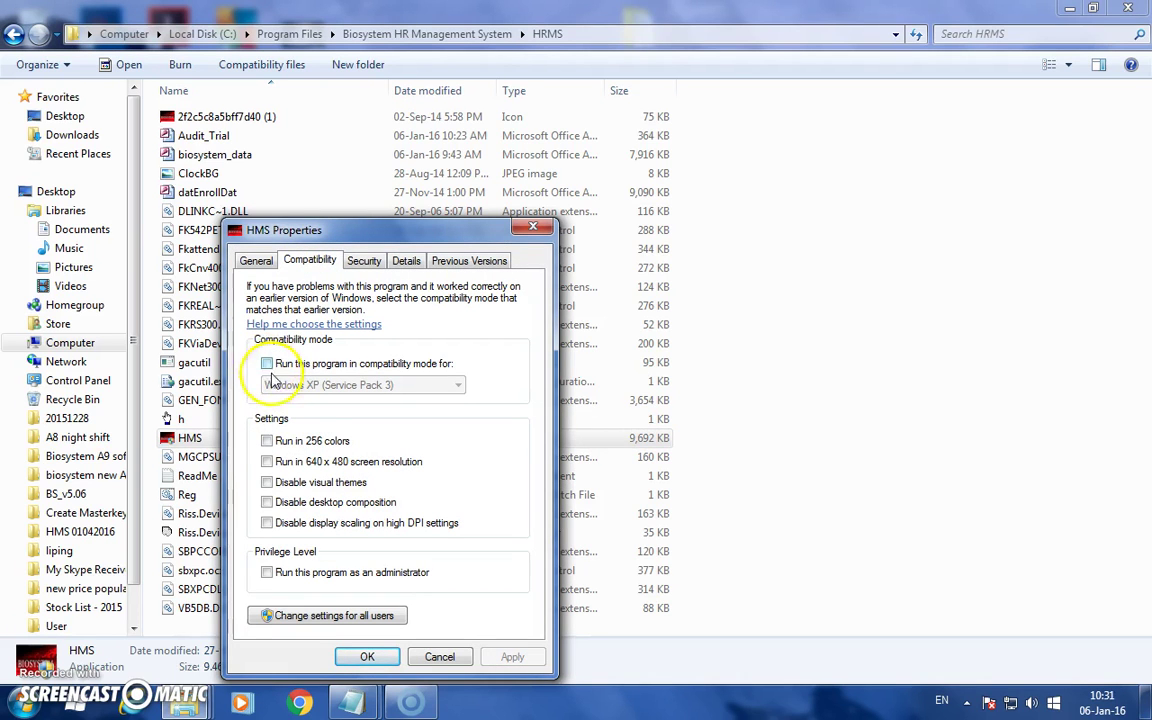
{"action": "left_click", "coordinate": [368, 656]}
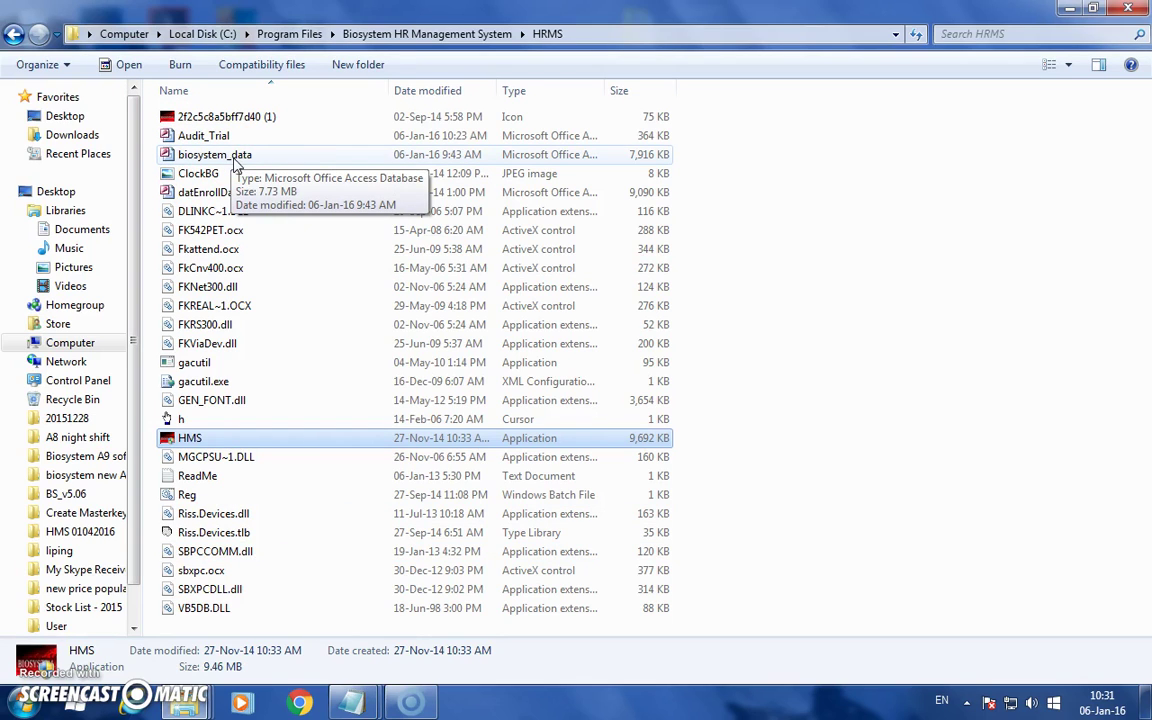
{"action": "left_click", "coordinate": [236, 160]}
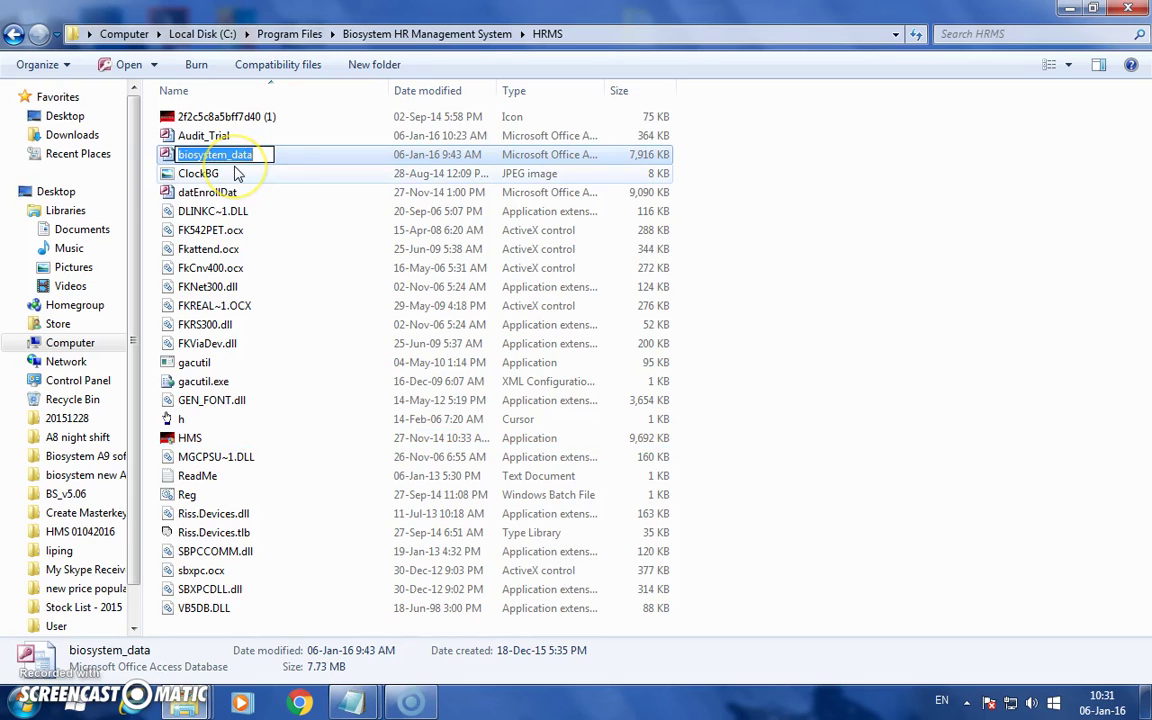
Step: Cancel the rename, go up to the Local Disk (C:) root, and start a drive-wide search
{"action": "left_click", "coordinate": [226, 158]}
{"action": "right_click", "coordinate": [236, 160]}
{"action": "left_click", "coordinate": [236, 165]}
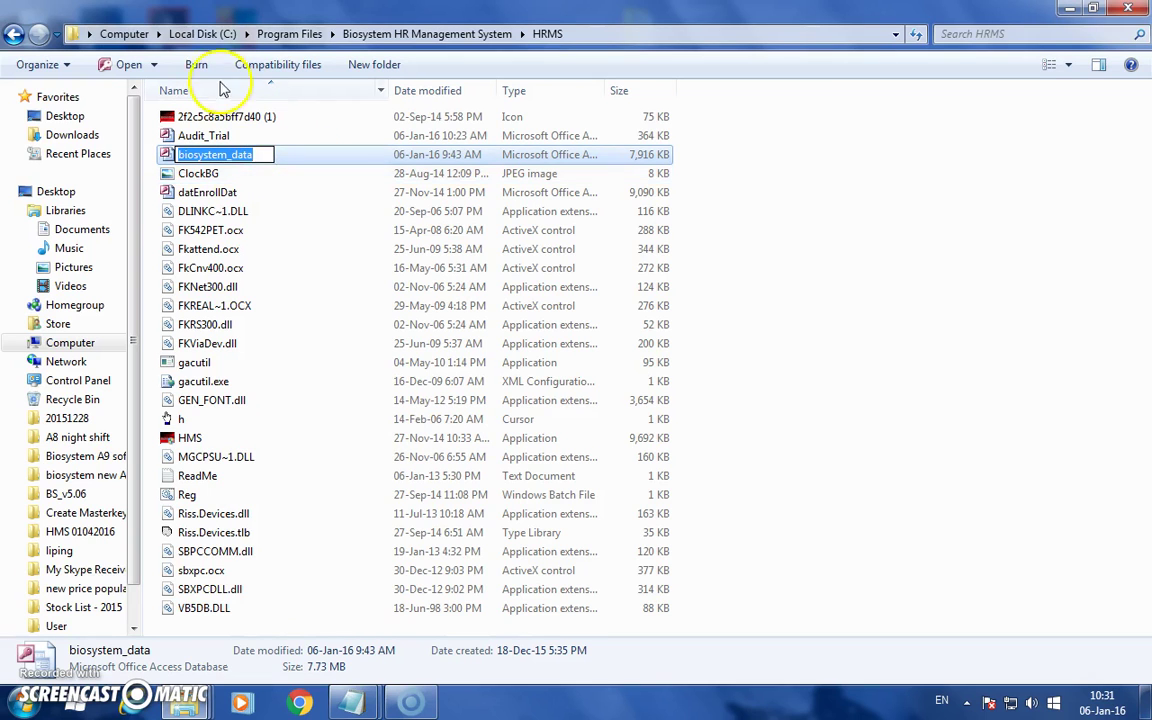
{"action": "left_click", "coordinate": [198, 36]}
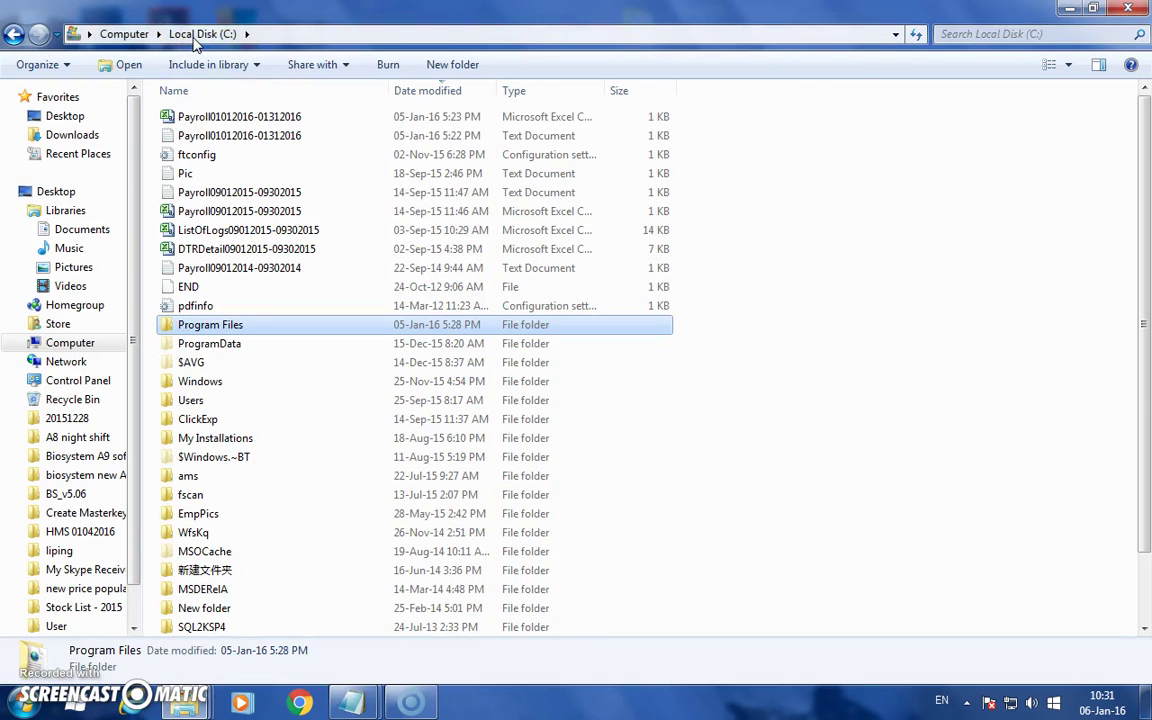
{"action": "left_click", "coordinate": [997, 36]}
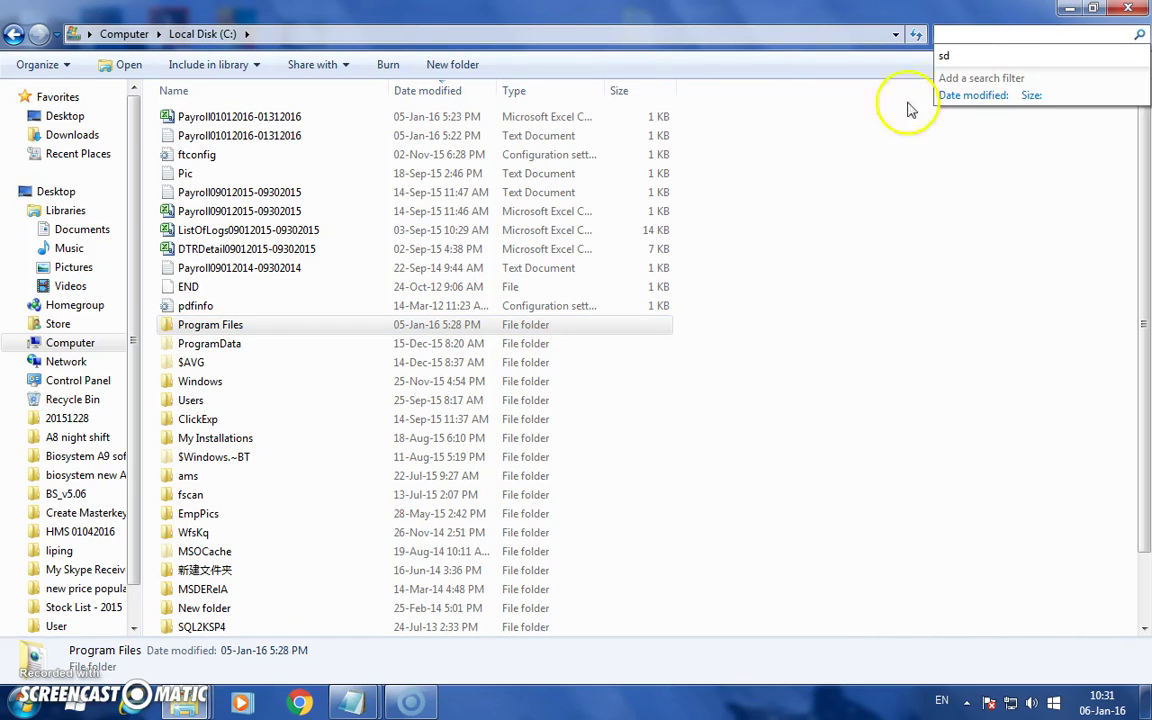
{"action": "left_click", "coordinate": [956, 33]}
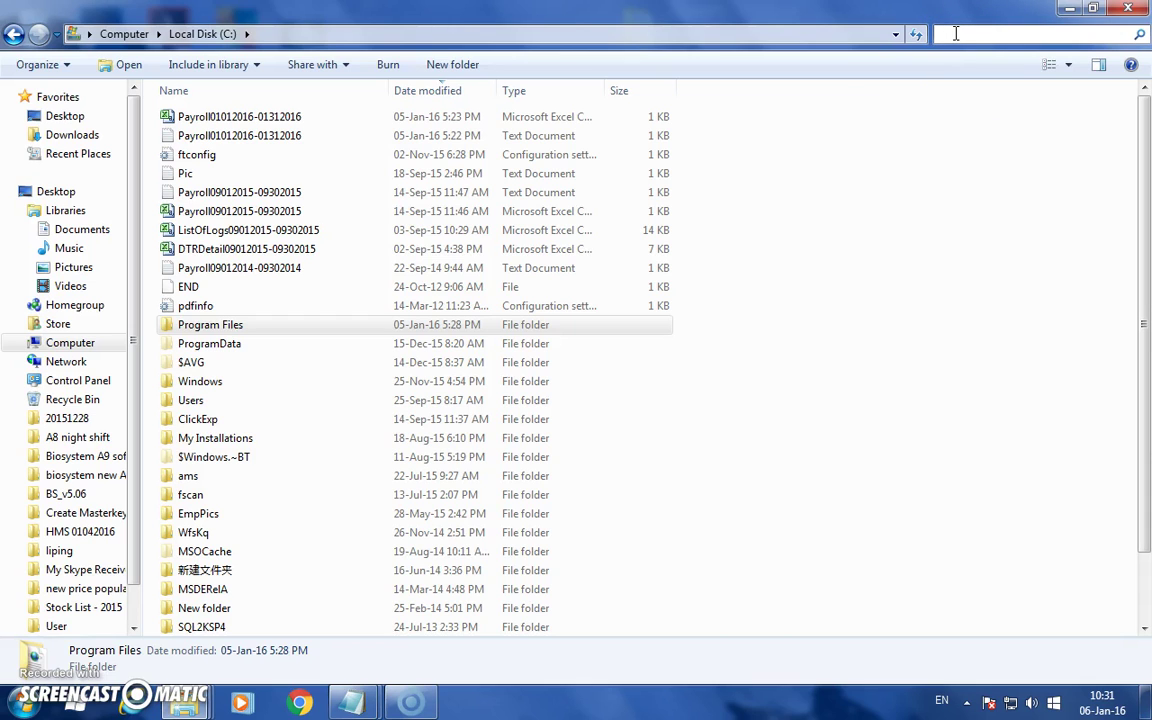
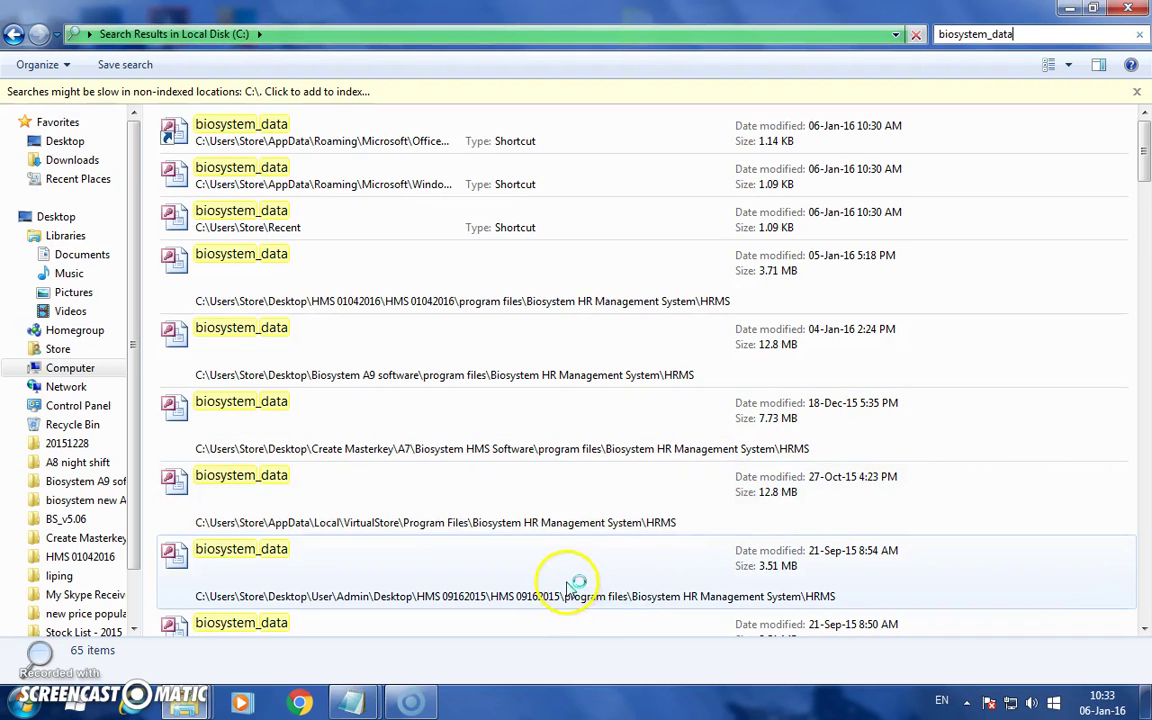
Step: Go to the VirtualStore HRMS folder containing the Oct-15 biosystem_data copy
{"action": "left_click", "coordinate": [270, 500]}
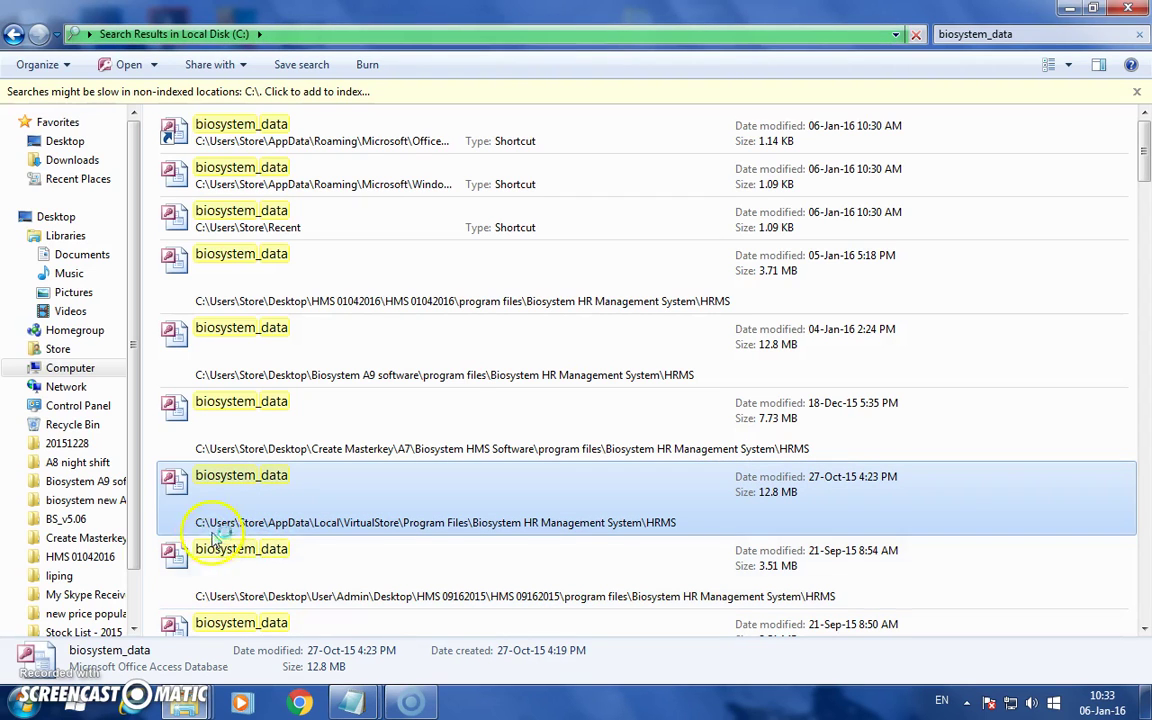
{"action": "double_click", "coordinate": [270, 520]}
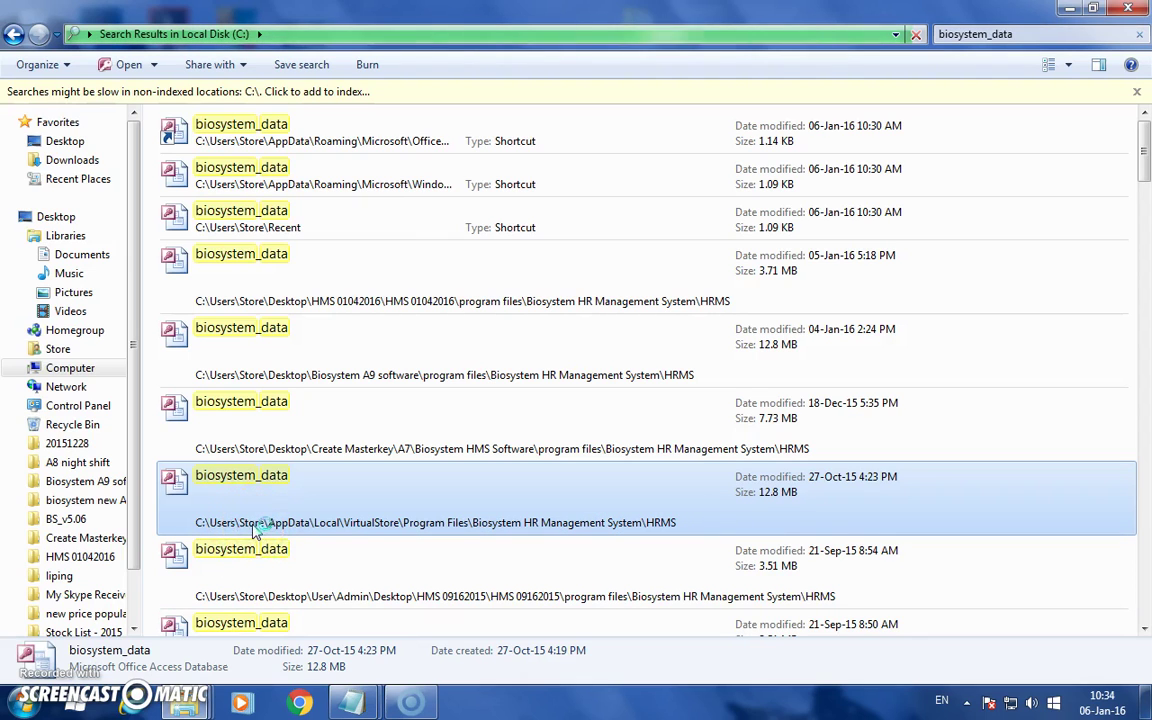
{"action": "right_click", "coordinate": [360, 497]}
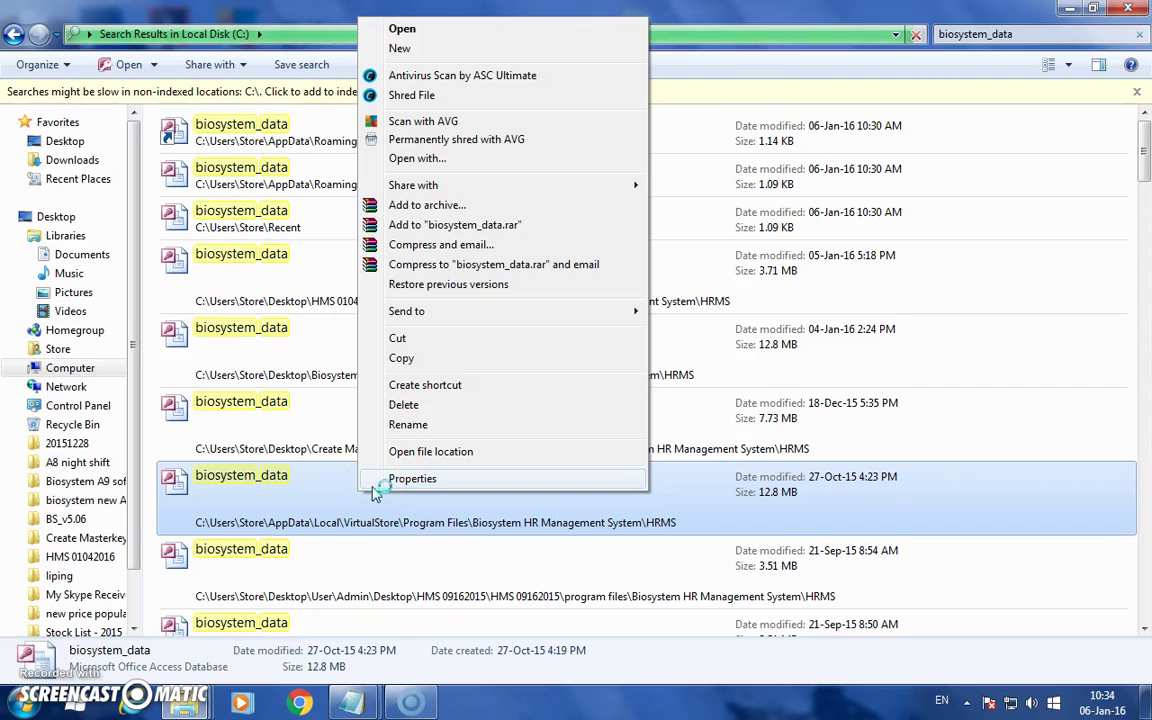
{"action": "left_click", "coordinate": [426, 453]}
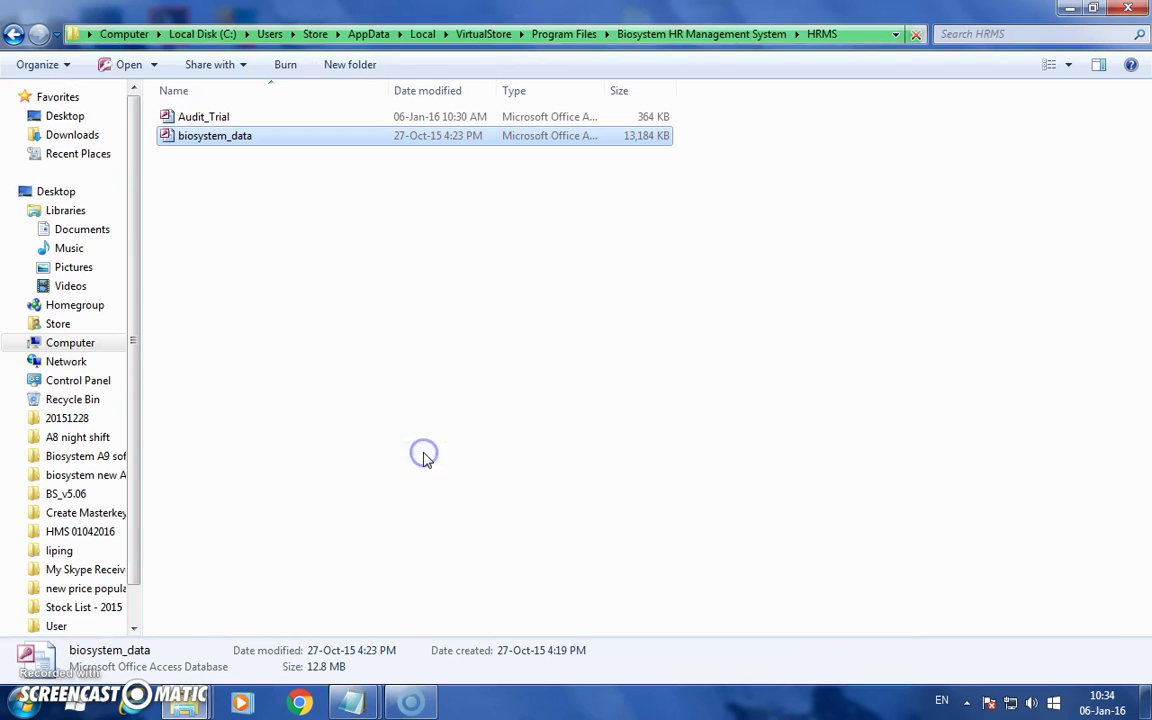
Step: Launch that biosystem_data database in Microsoft Access
{"action": "left_click", "coordinate": [253, 140]}
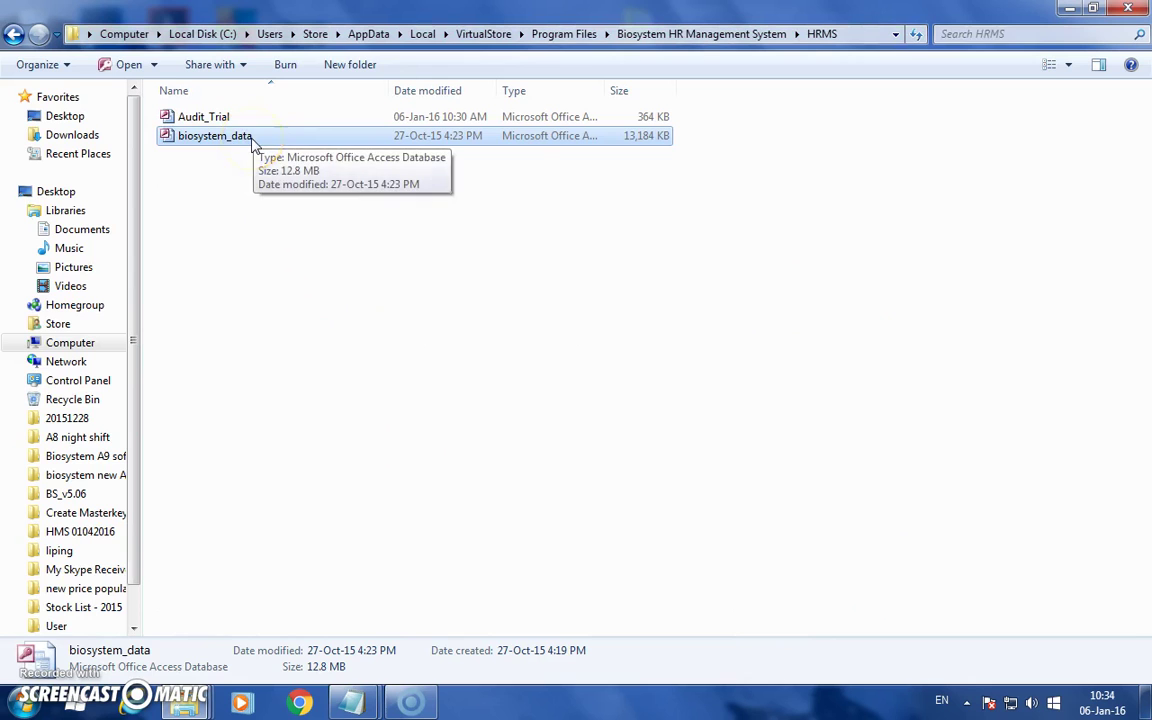
{"action": "right_click", "coordinate": [252, 141]}
{"action": "left_click", "coordinate": [208, 144]}
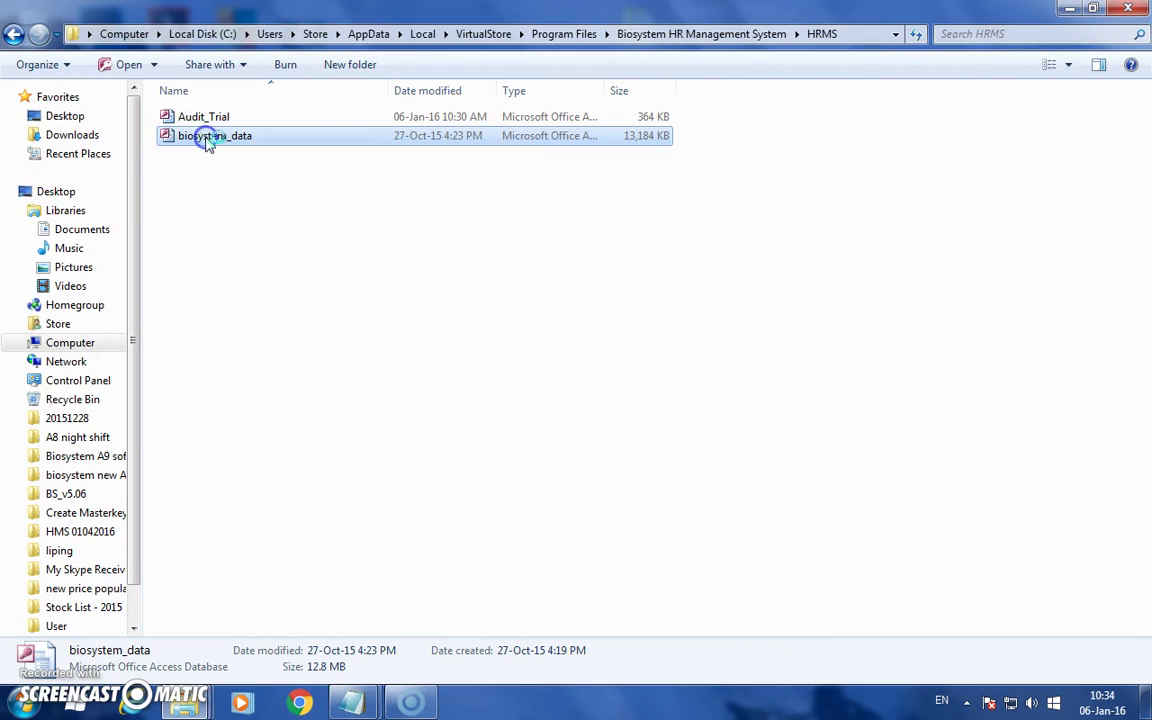
{"action": "double_click", "coordinate": [208, 144]}
Step: Enter the database password, view the nine-record Employees table, then close Access
{"action": "left_click", "coordinate": [512, 249]}
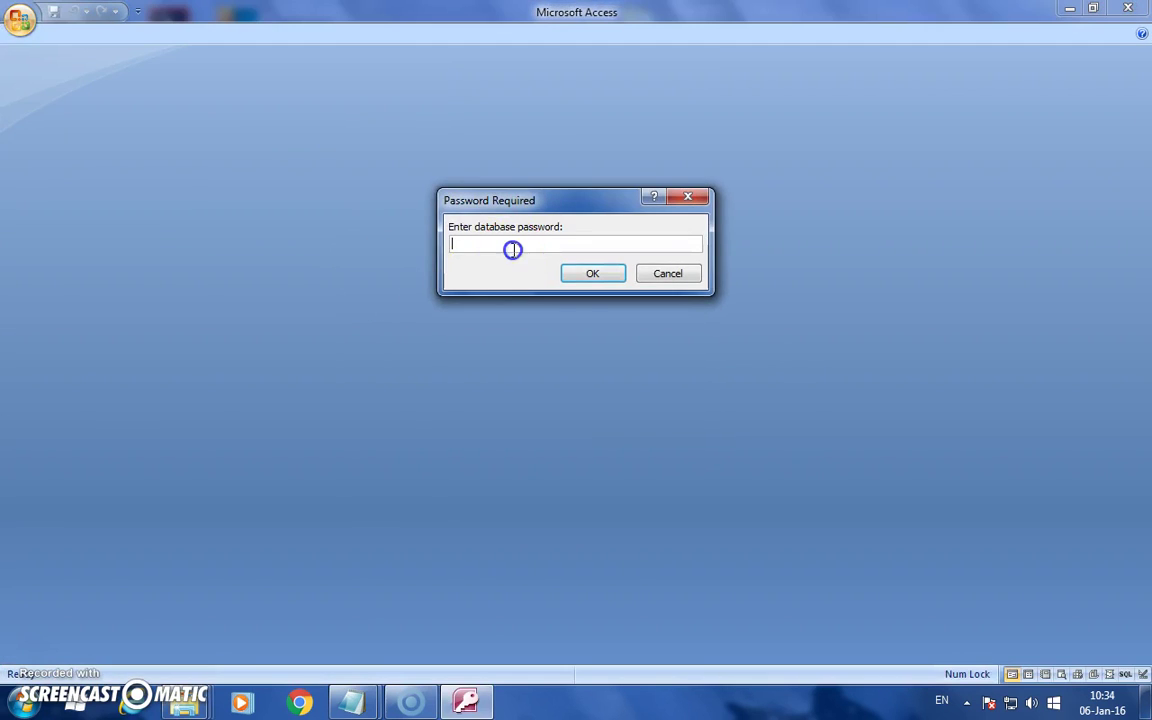
{"action": "type", "text": "**"}
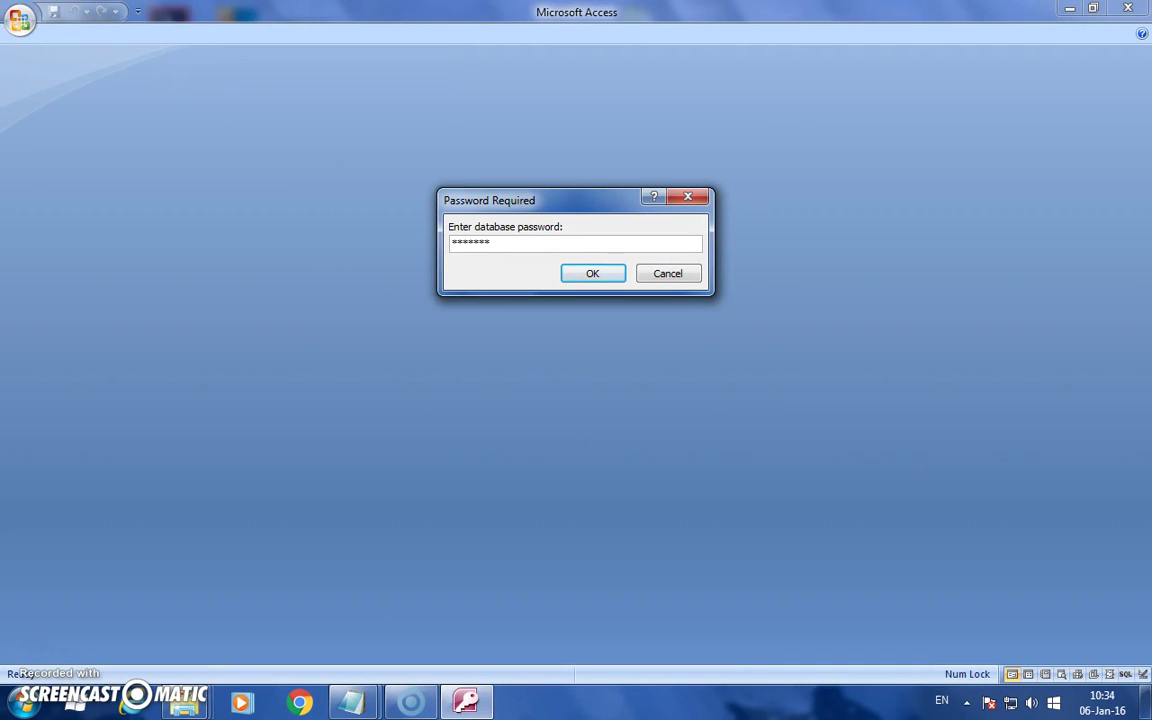
{"action": "left_click", "coordinate": [578, 274]}
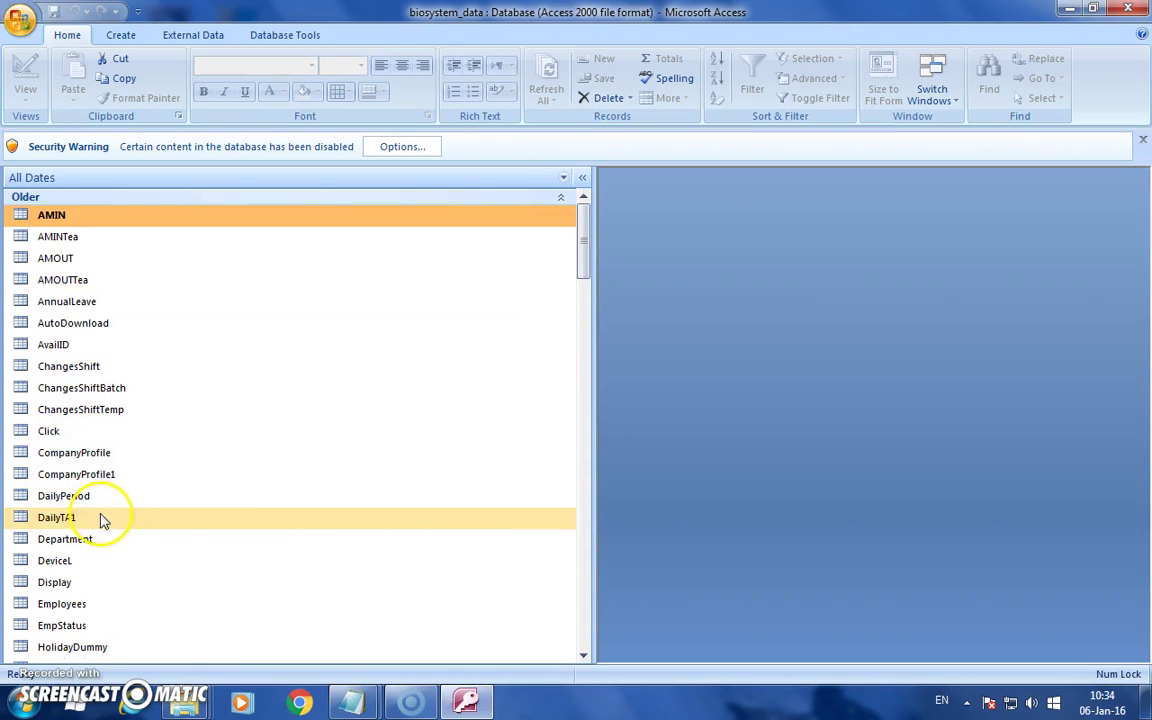
{"action": "double_click", "coordinate": [58, 607]}
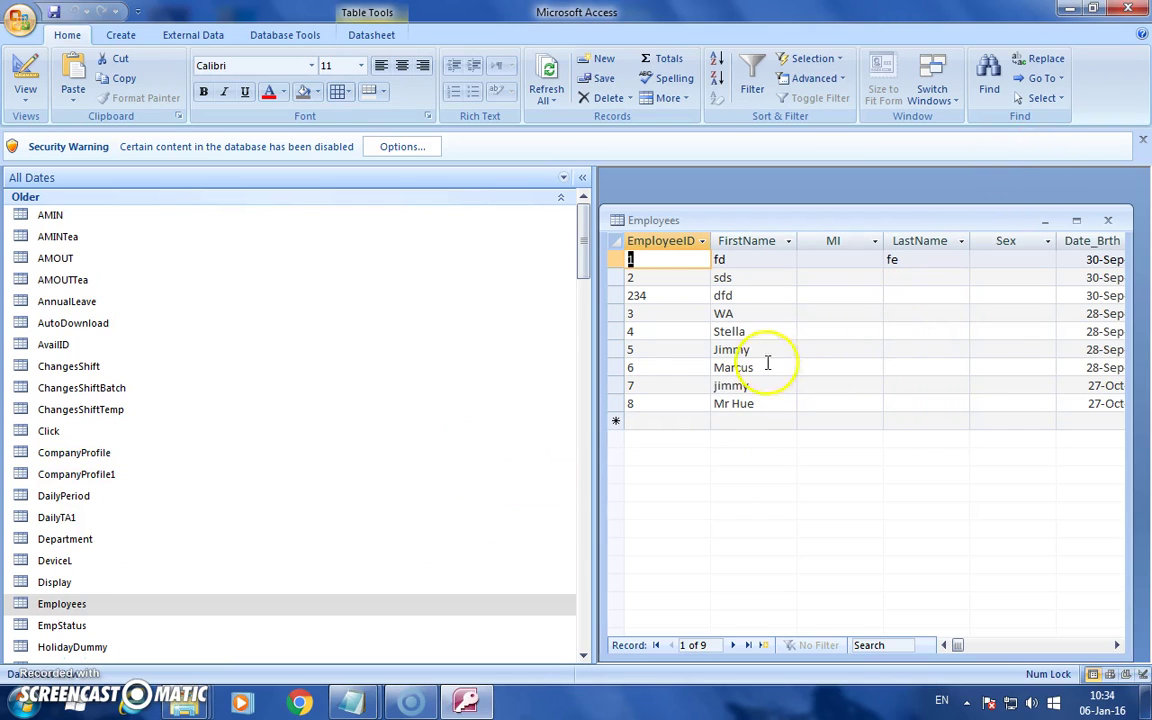
{"action": "left_click", "coordinate": [1141, 10]}
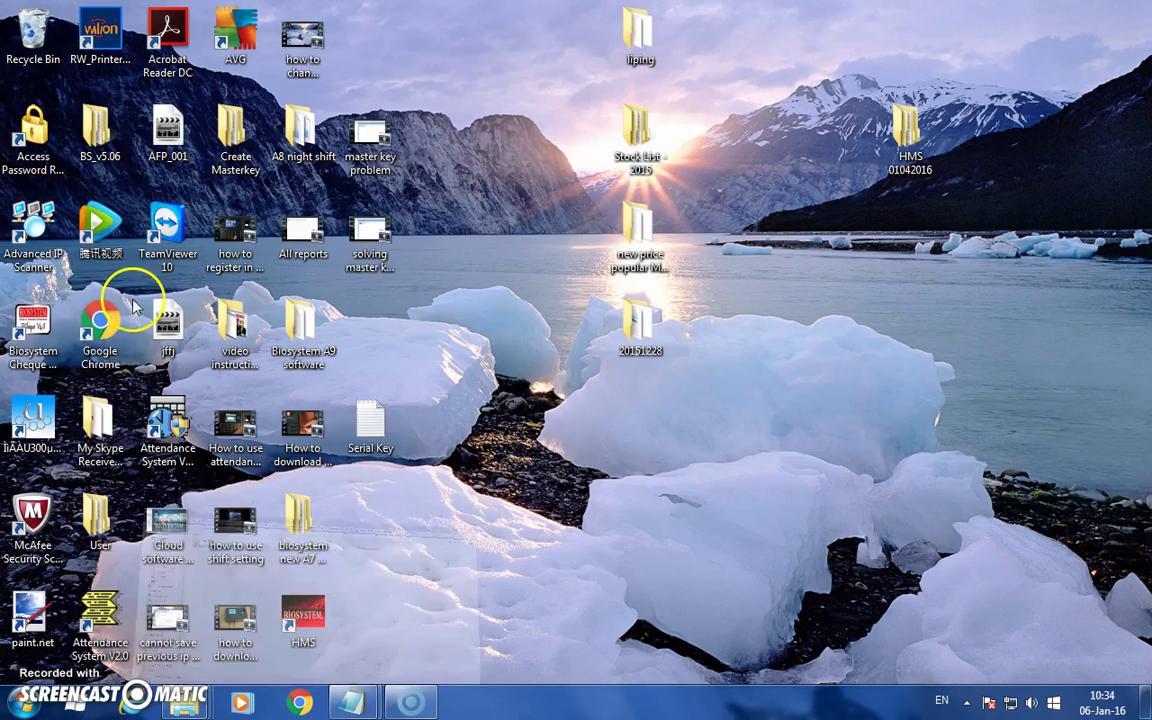
Step: Log in to Biosystem HR Management System and list all nine employee profiles
{"action": "left_click", "coordinate": [1128, 8]}
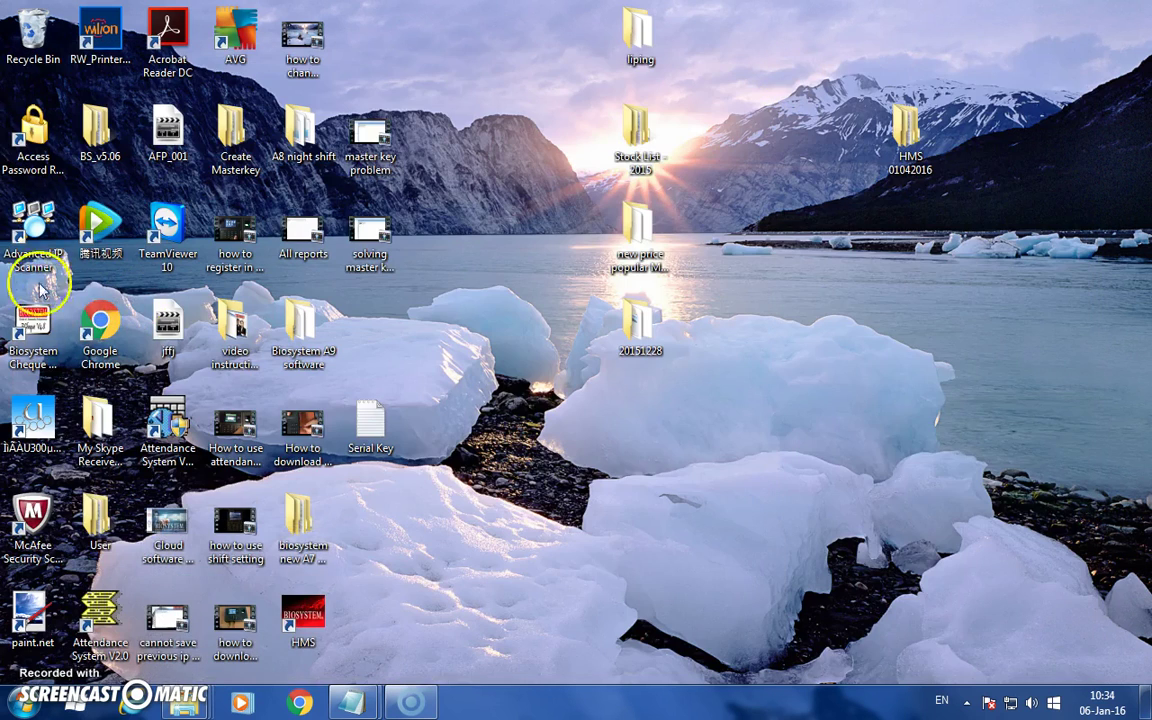
{"action": "double_click", "coordinate": [303, 620]}
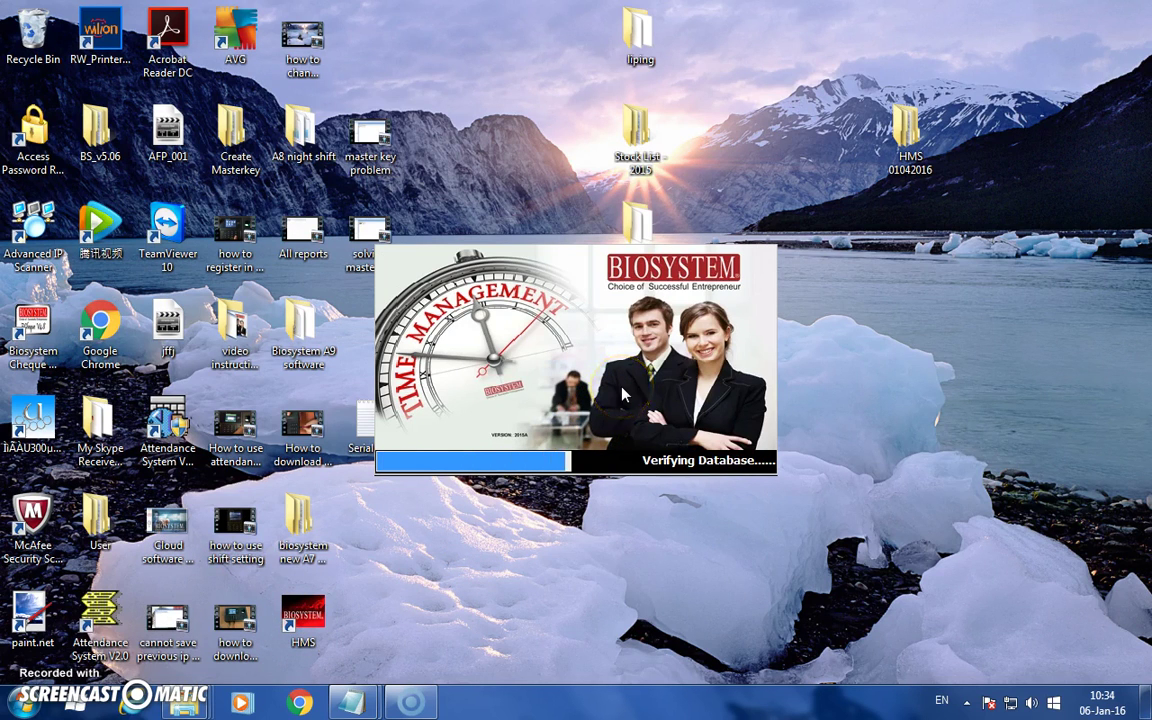
{"action": "type", "text": "admin"}
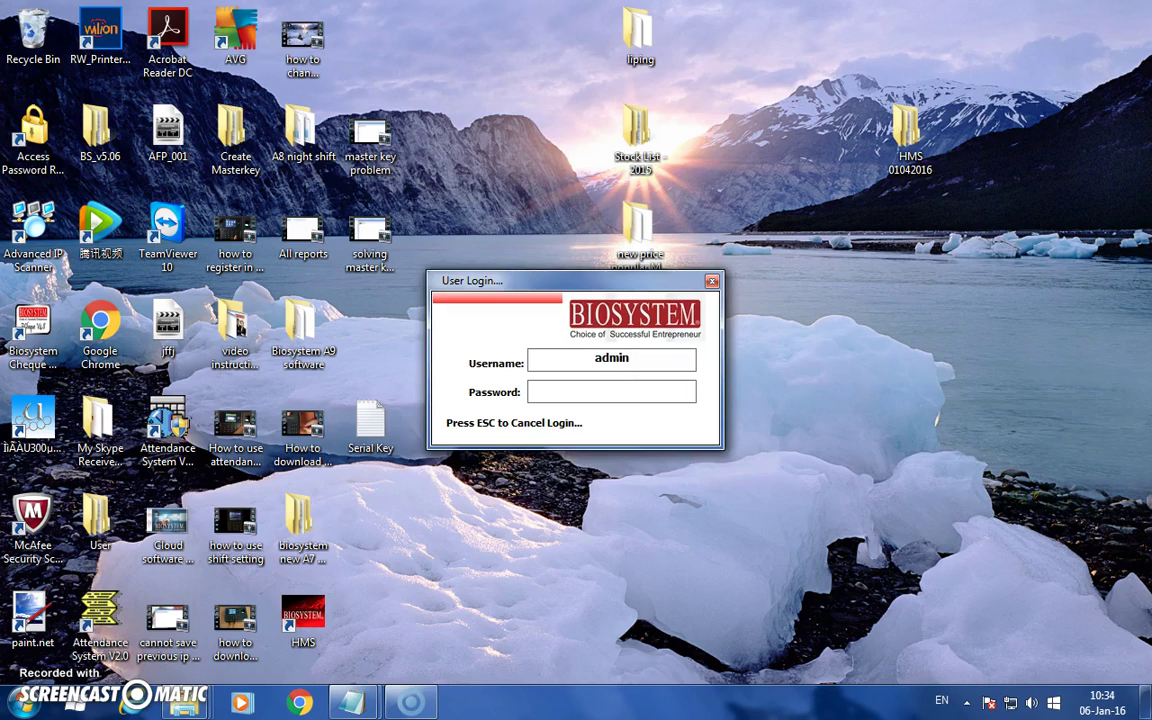
{"action": "key", "text": "Return"}
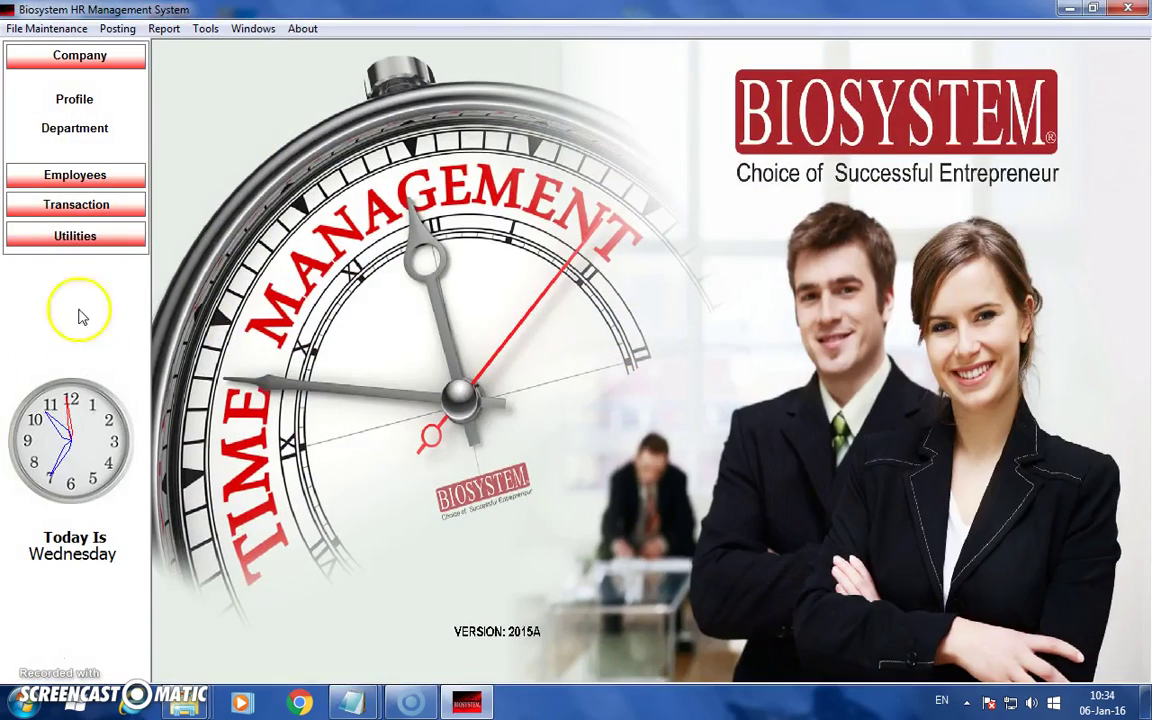
{"action": "left_click", "coordinate": [78, 176]}
{"action": "left_click", "coordinate": [72, 126]}
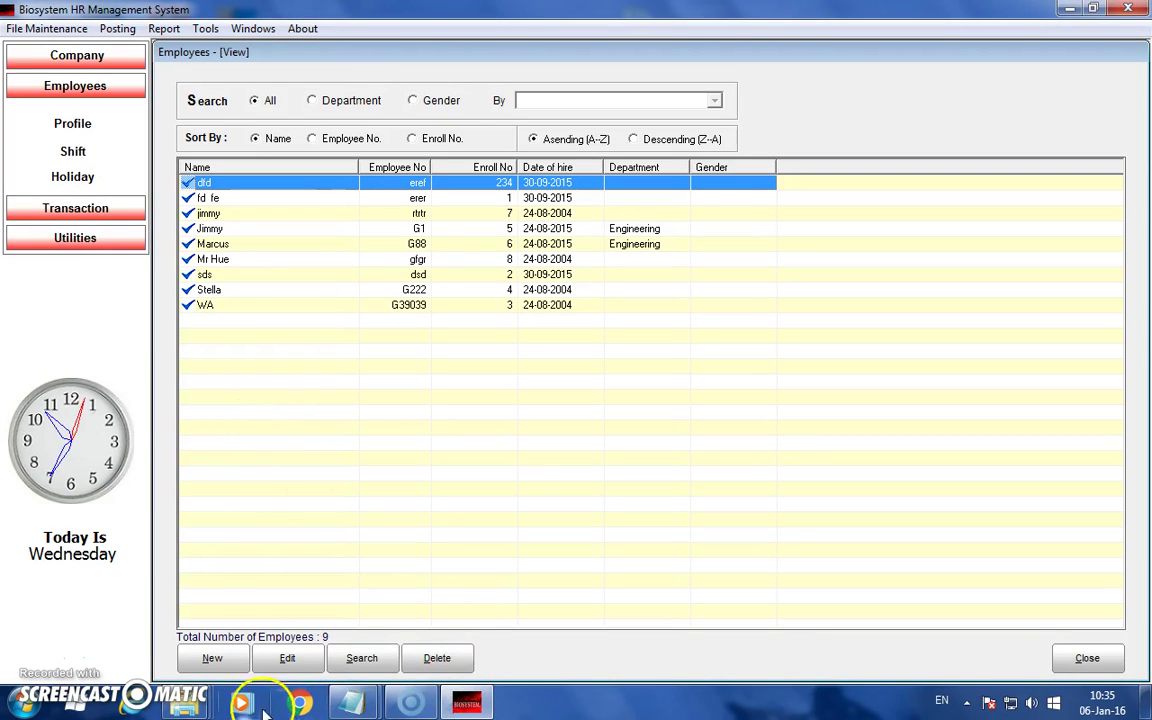
Step: Minimise the HR system and bring up the Notepad note listing two A7 database paths
{"action": "left_click", "coordinate": [182, 698]}
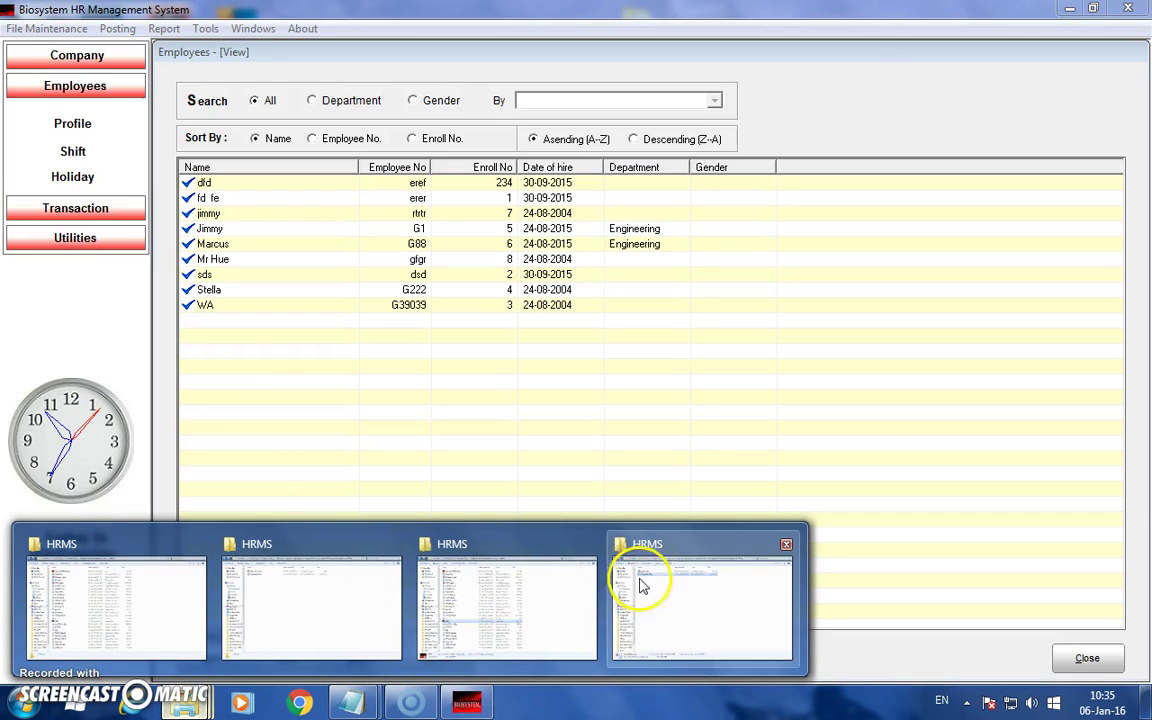
{"action": "left_click", "coordinate": [864, 447]}
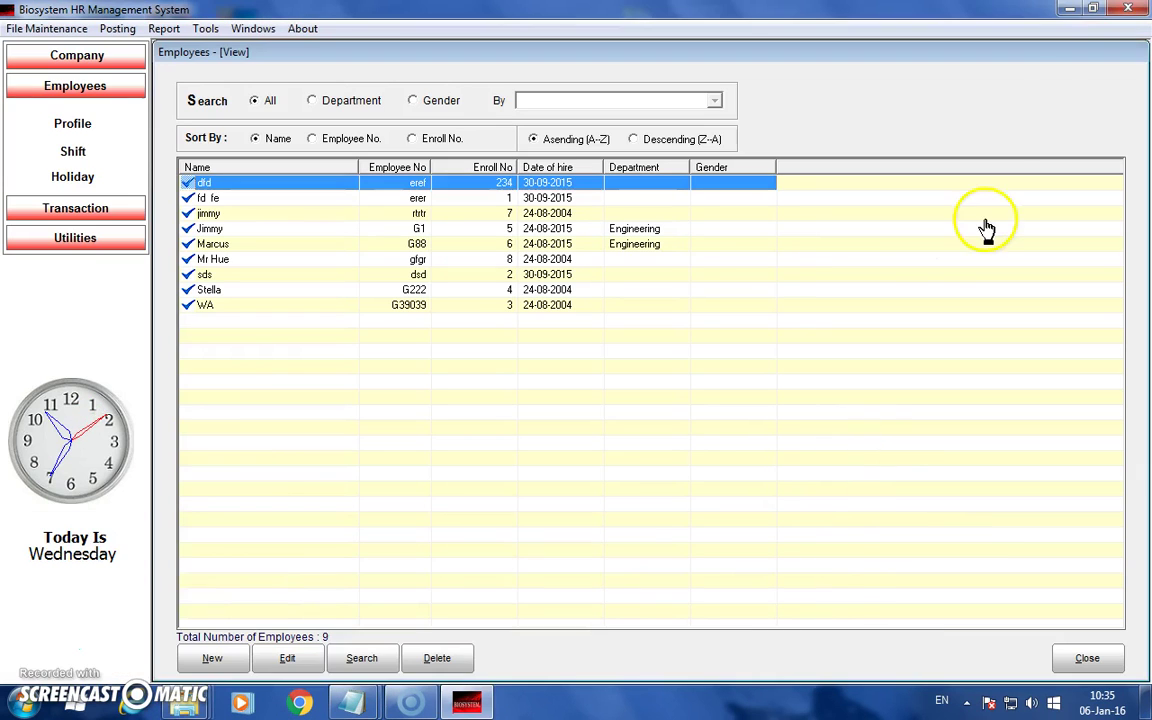
{"action": "left_click", "coordinate": [1068, 12]}
{"action": "mouse_move", "coordinate": [352, 700]}
{"action": "left_click", "coordinate": [445, 597]}
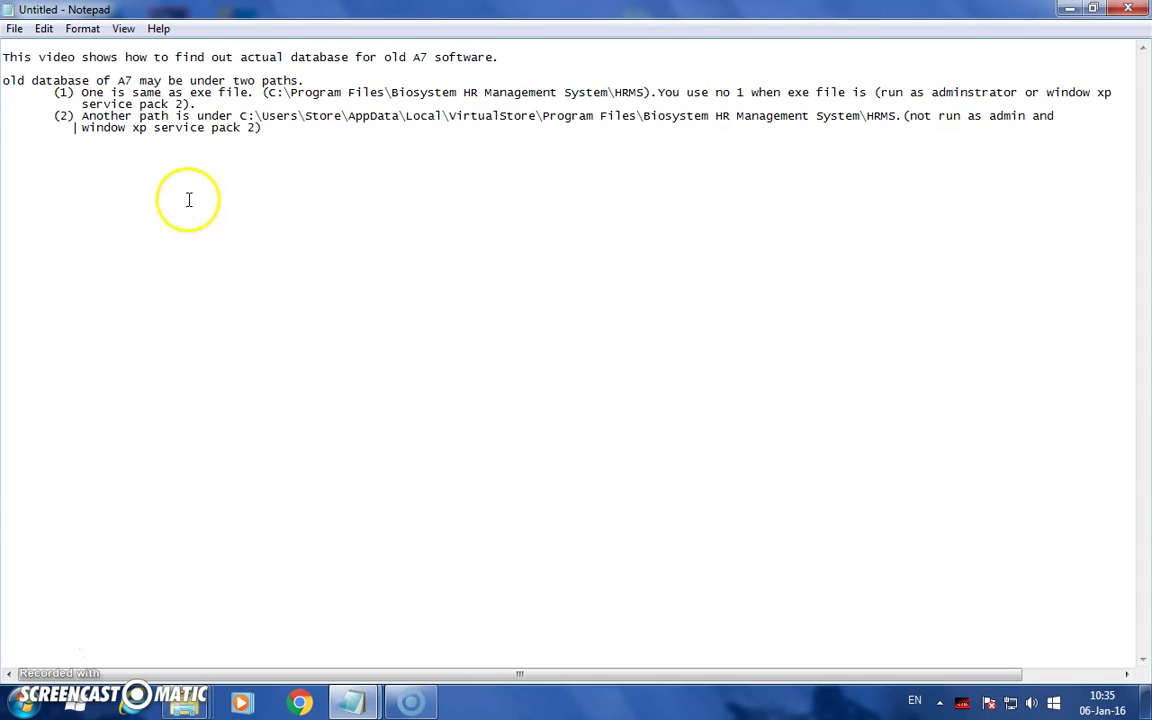